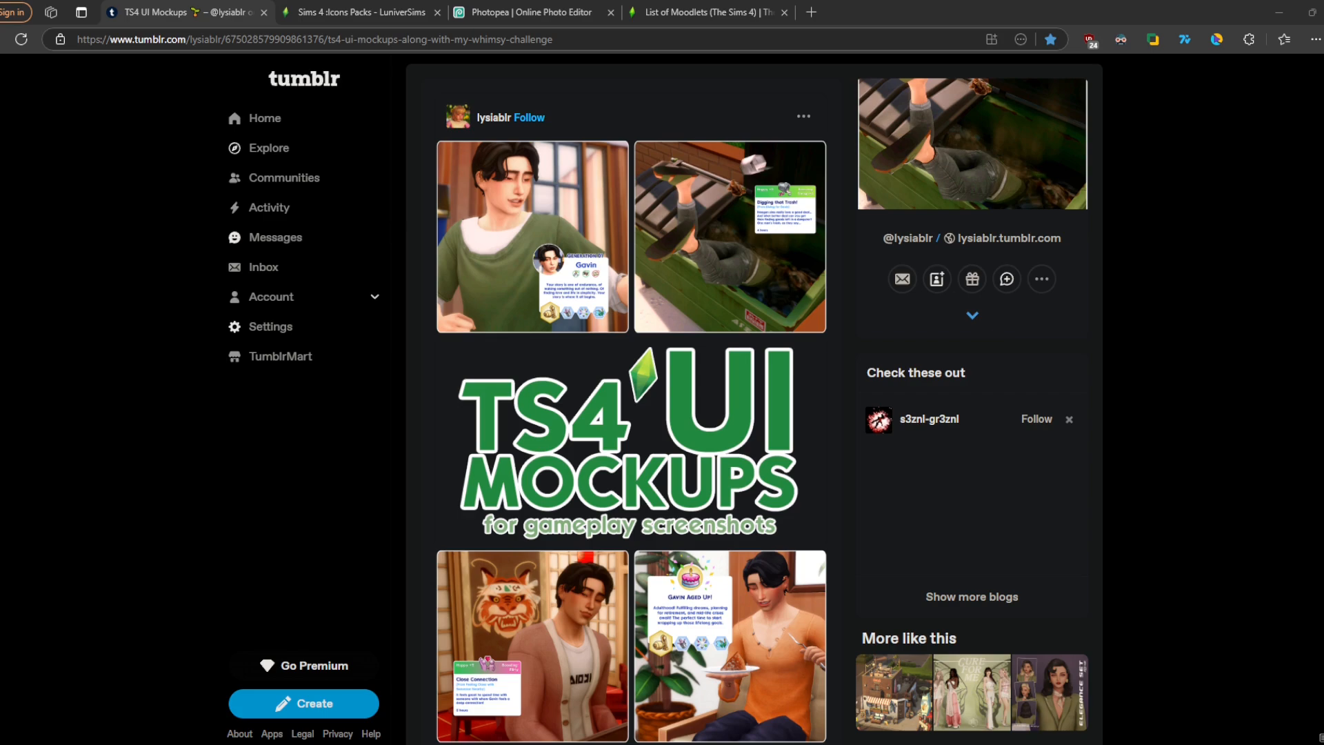
- Open the download folder linked in the TS4 UI Mockups post and return to the photo editor
{"action": "scroll", "coordinate": [631, 400], "scroll_direction": "down", "scroll_amount": 8}
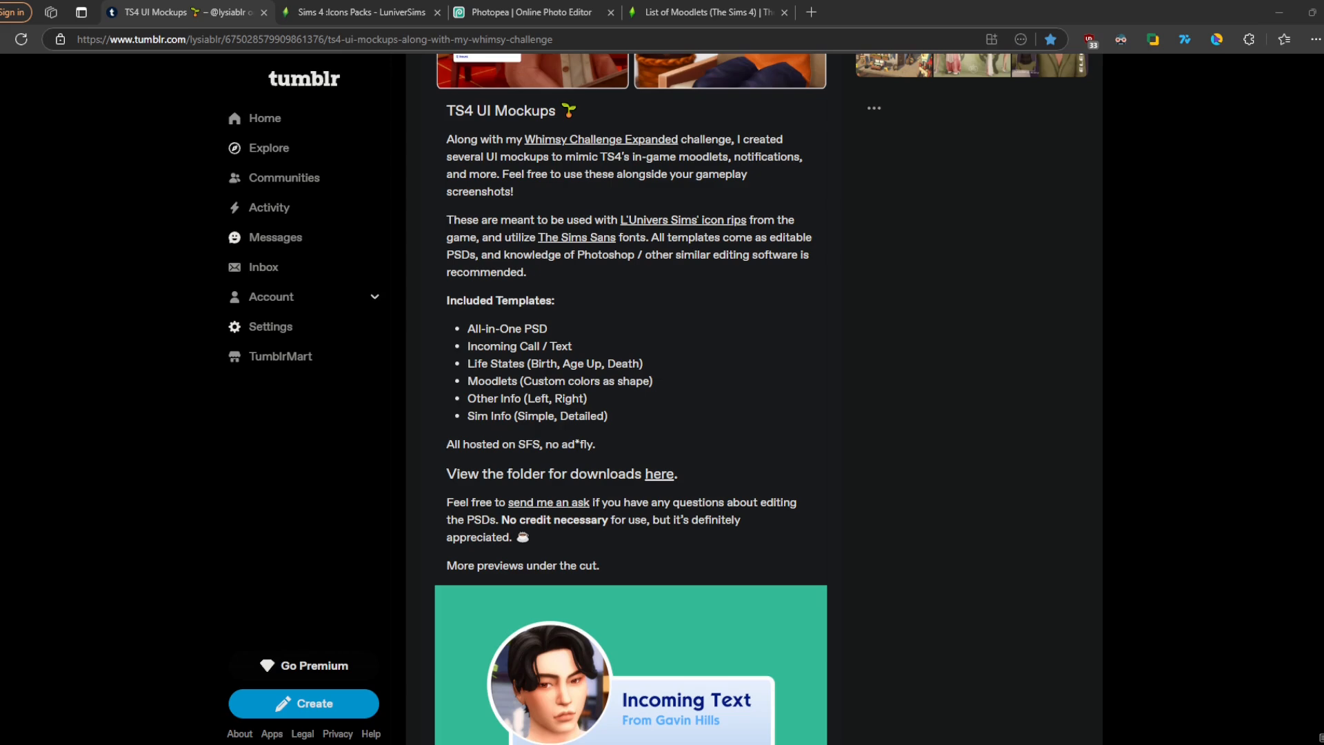
{"action": "left_click", "coordinate": [660, 474]}
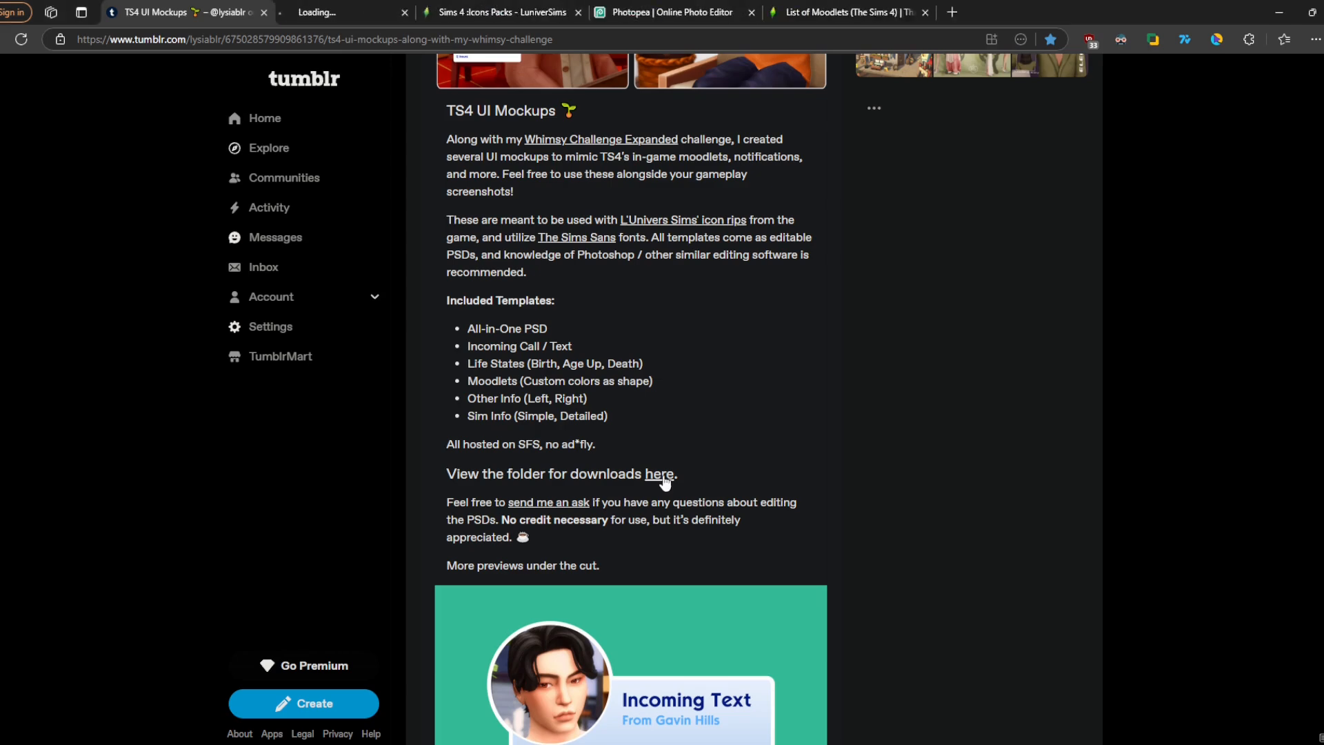
{"action": "left_click", "coordinate": [356, 11]}
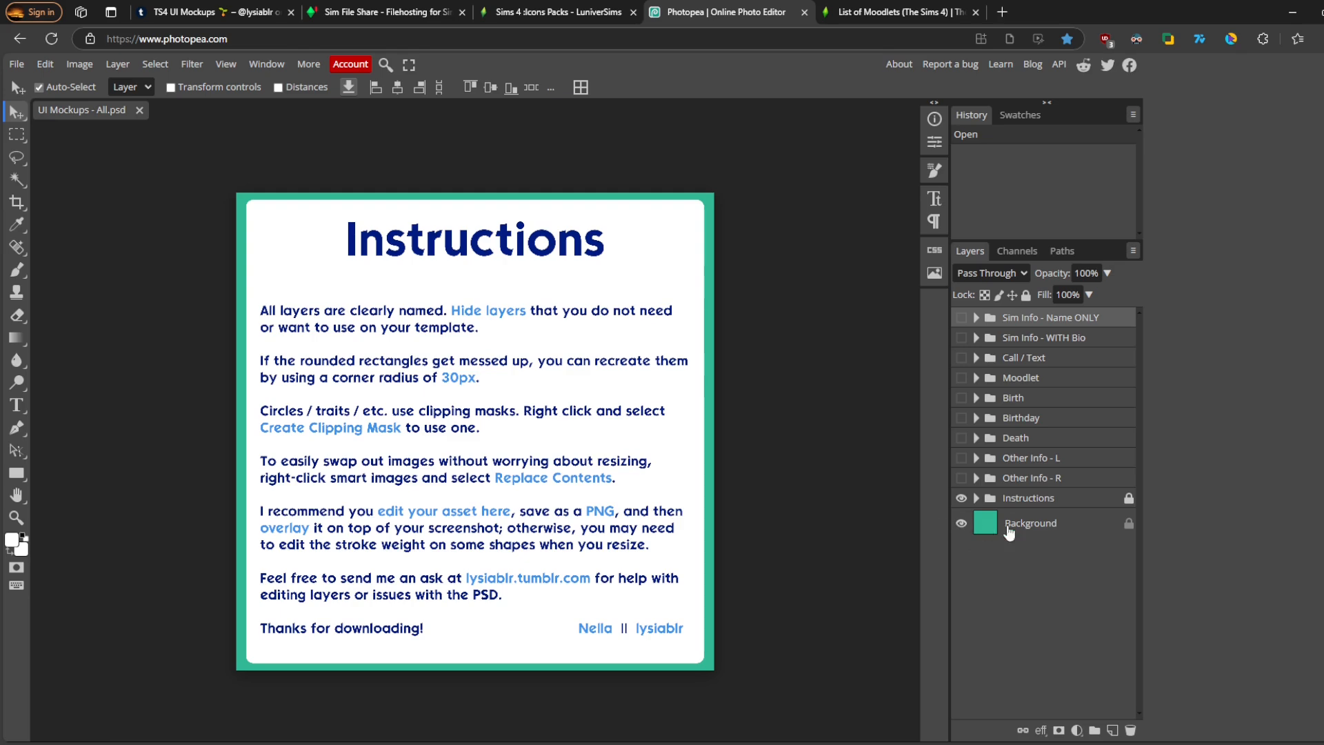
- Hide the Background and Instructions layers and make the Moodlet group visible
{"action": "left_click", "coordinate": [962, 526]}
{"action": "left_click", "coordinate": [961, 498]}
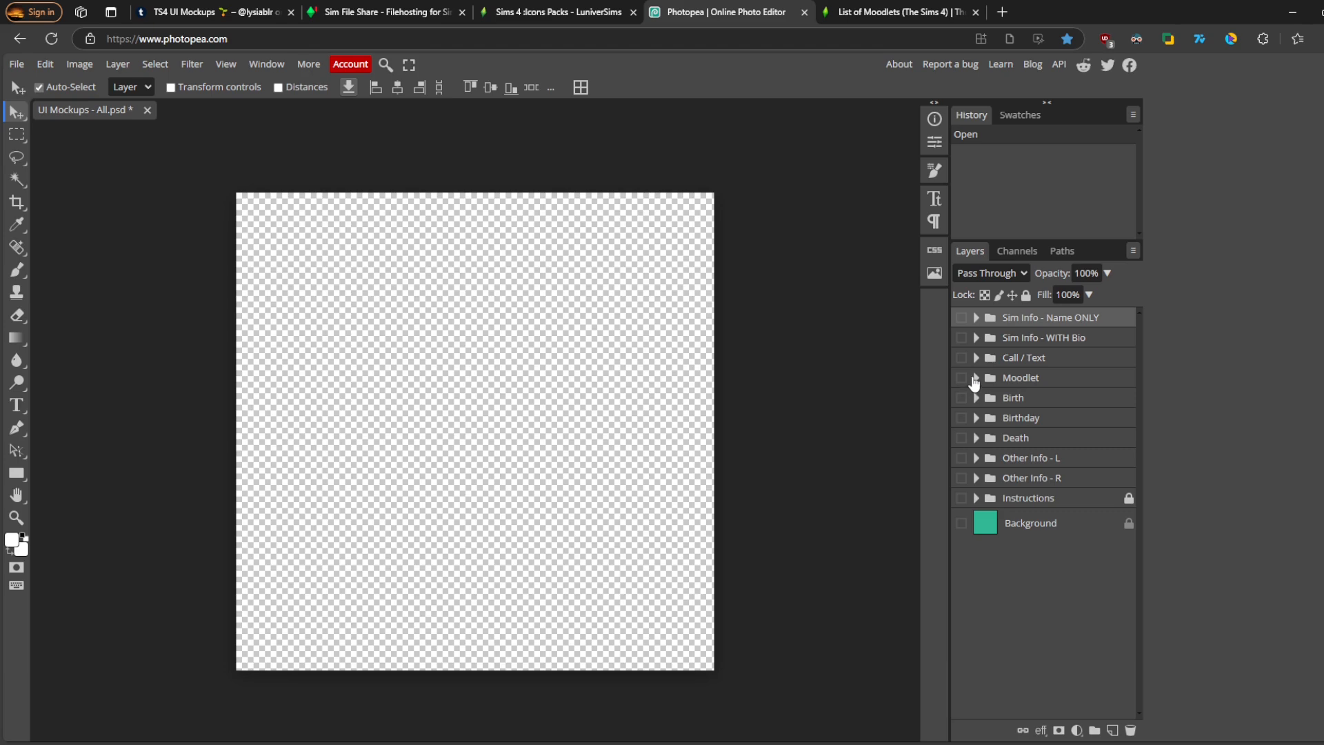
{"action": "left_click", "coordinate": [962, 379]}
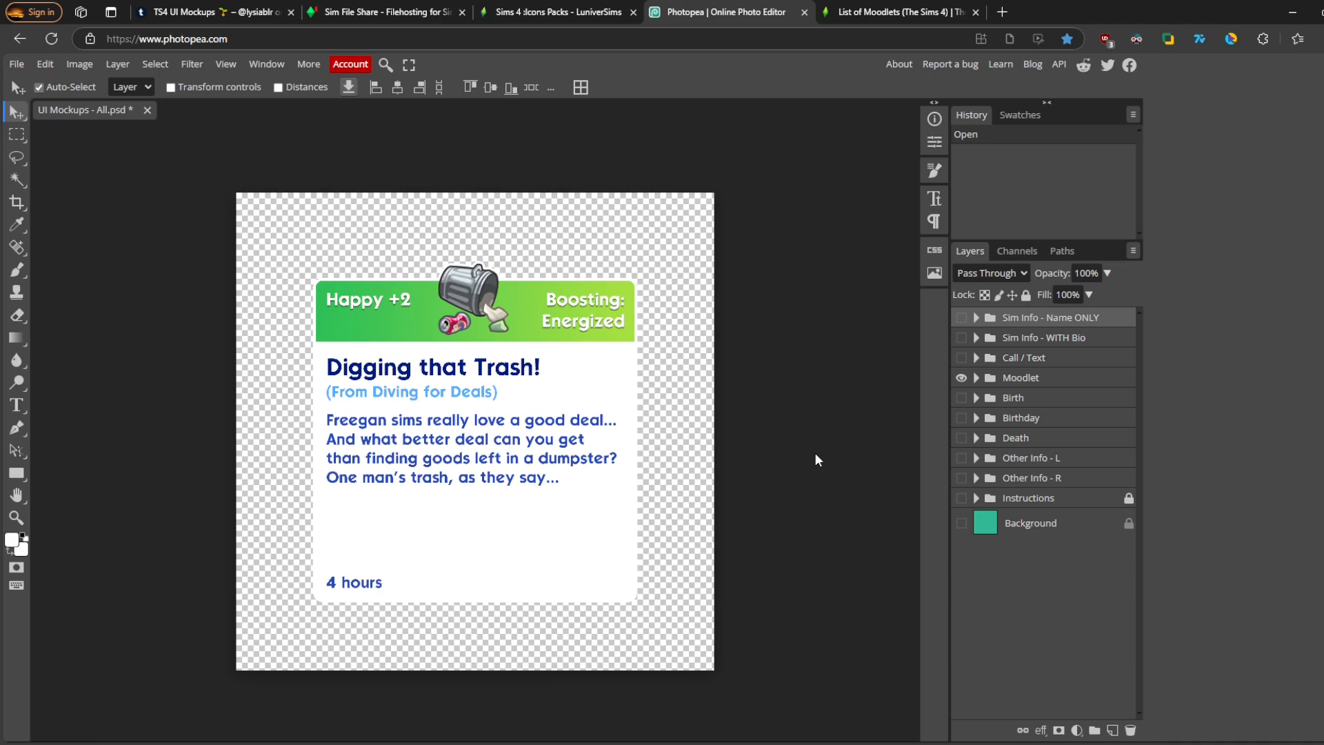
- Copy the Interesting Flick moodlet name from the Sims wiki list of moodlets
{"action": "key", "text": "ctrl+Tab"}
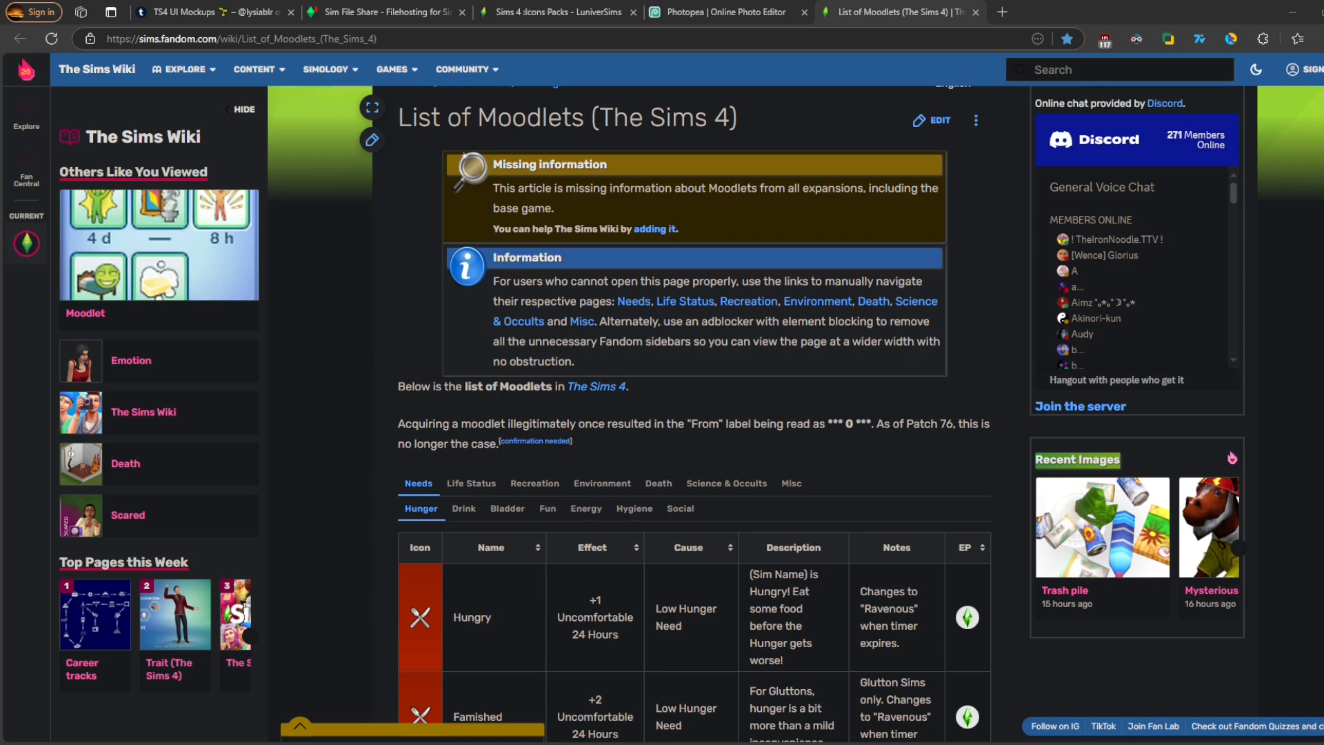
{"action": "scroll", "coordinate": [690, 414], "scroll_direction": "down", "scroll_amount": 4}
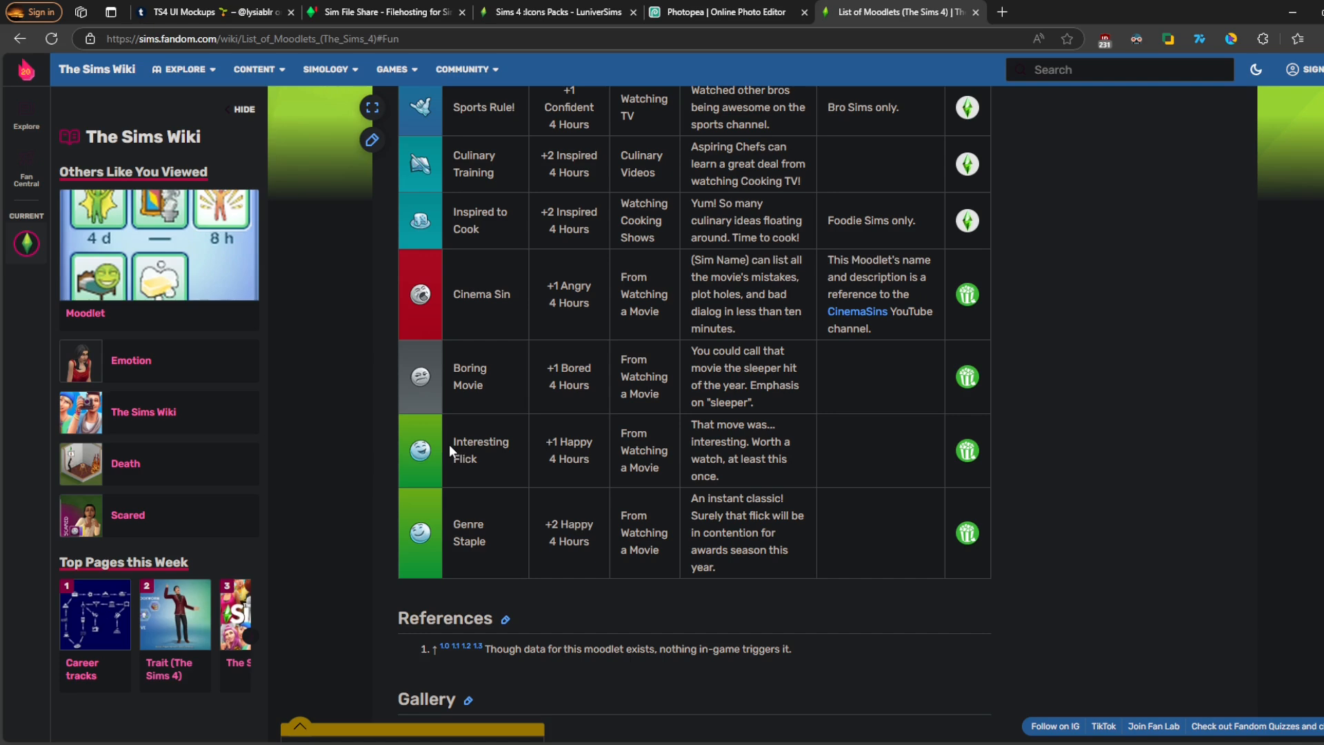
{"action": "left_click_drag", "start_coordinate": [449, 445], "coordinate": [510, 455]}
{"action": "key", "text": "ctrl+c"}
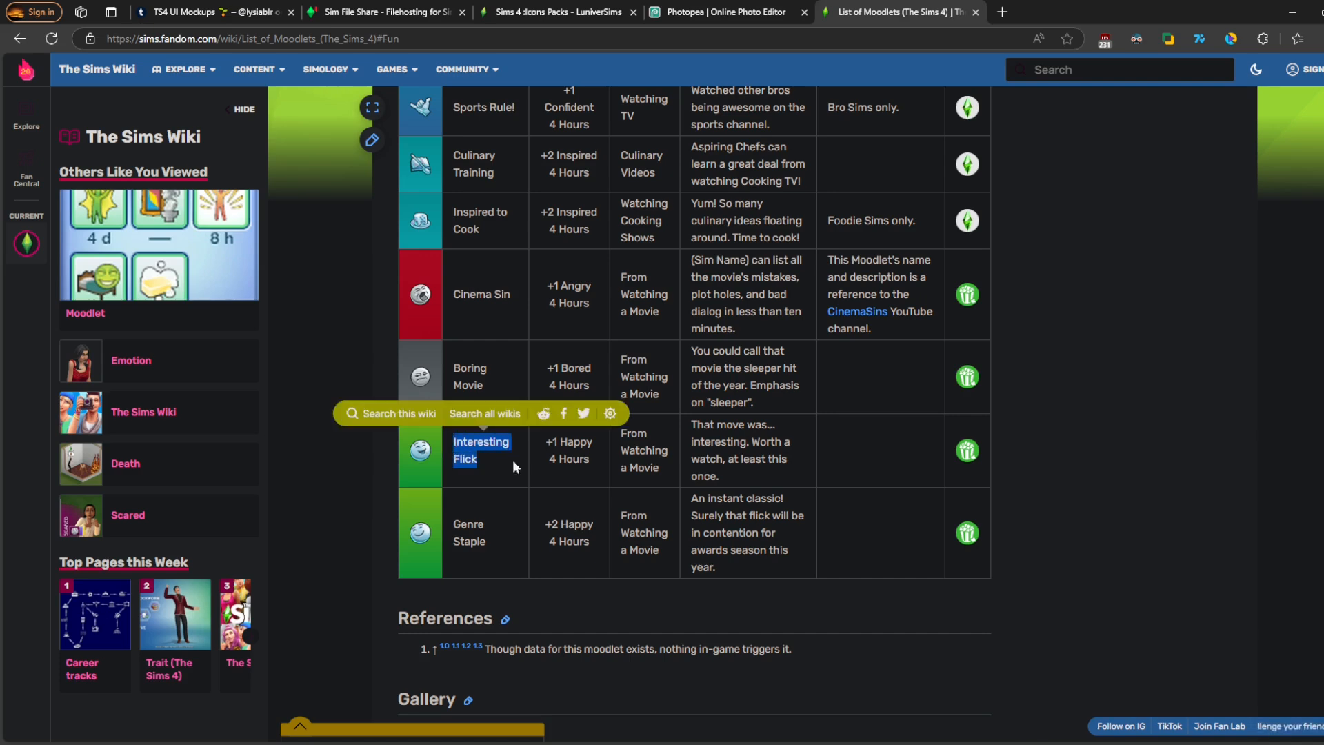
{"action": "left_click", "coordinate": [721, 11]}
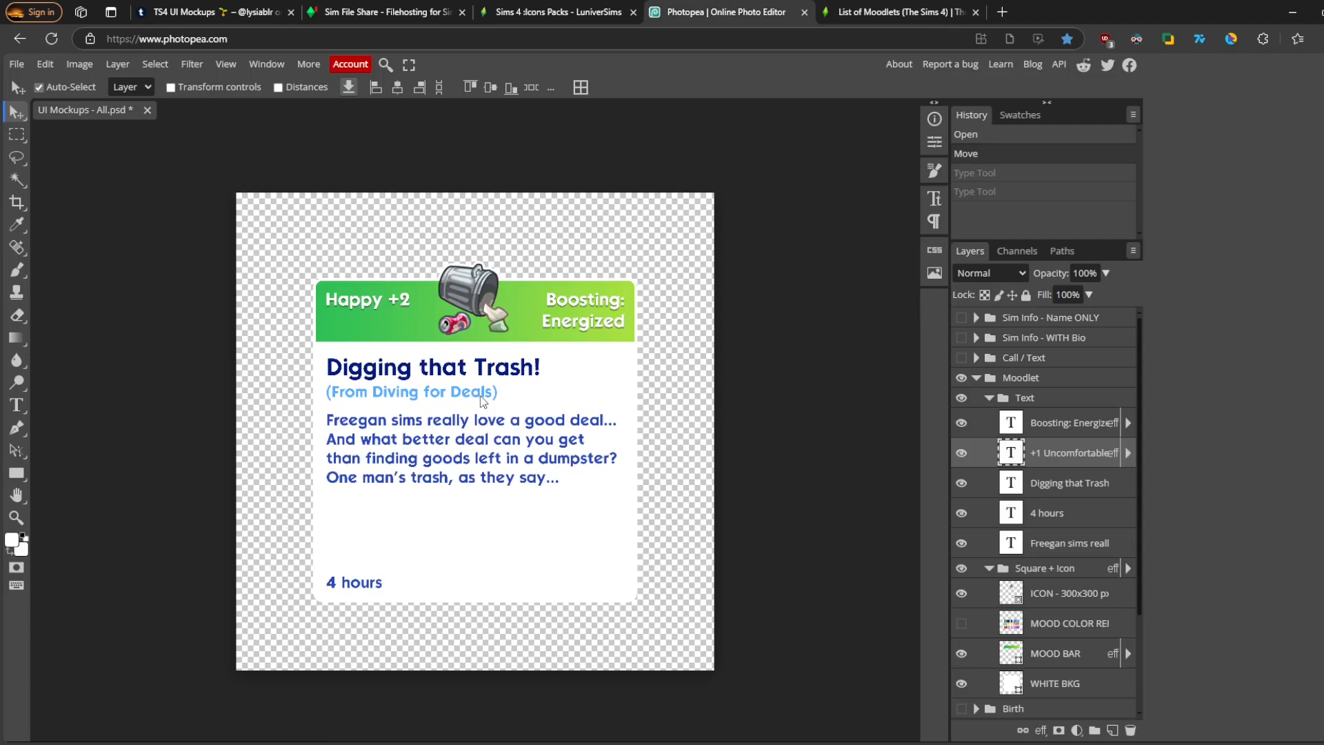
- Replace the moodlet title text with the pasted name Interesting Flick
{"action": "double_click", "coordinate": [465, 369]}
{"action": "left_click", "coordinate": [464, 370]}
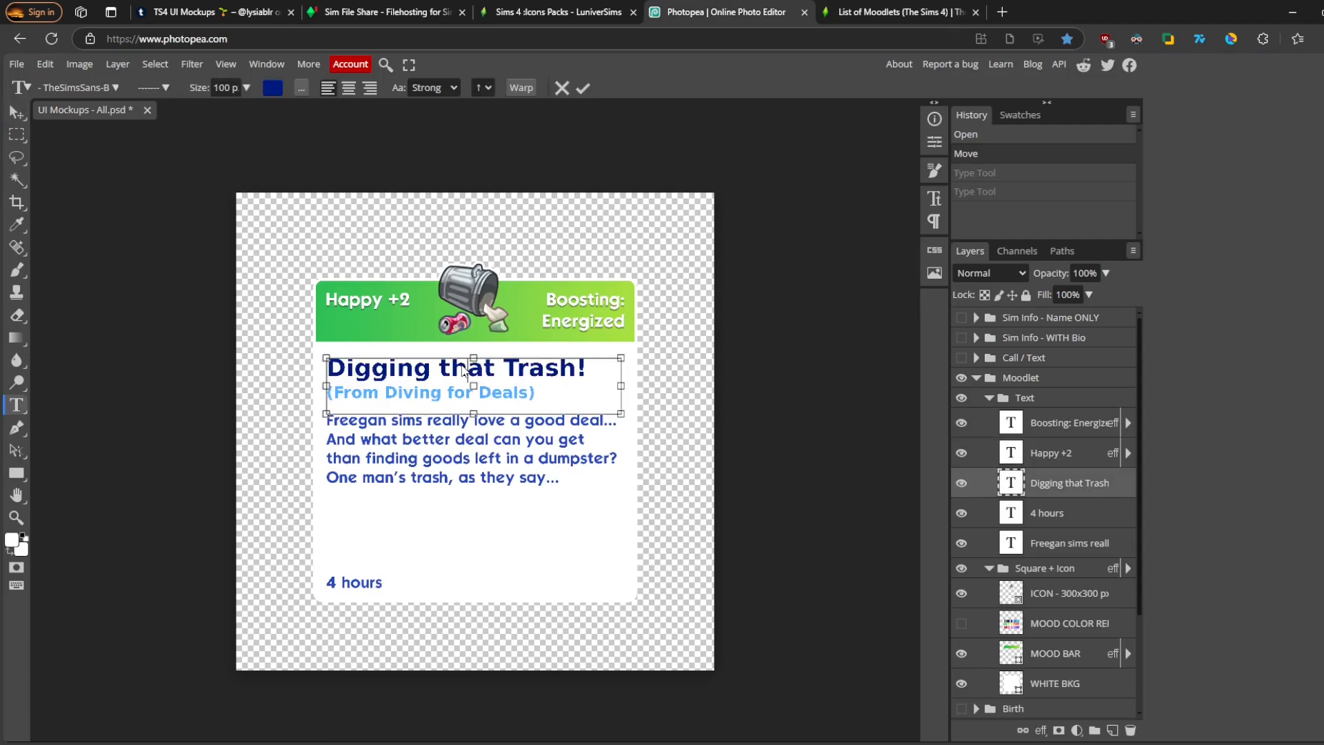
{"action": "left_click_drag", "start_coordinate": [588, 365], "coordinate": [327, 359]}
{"action": "key", "text": "ctrl+v"}
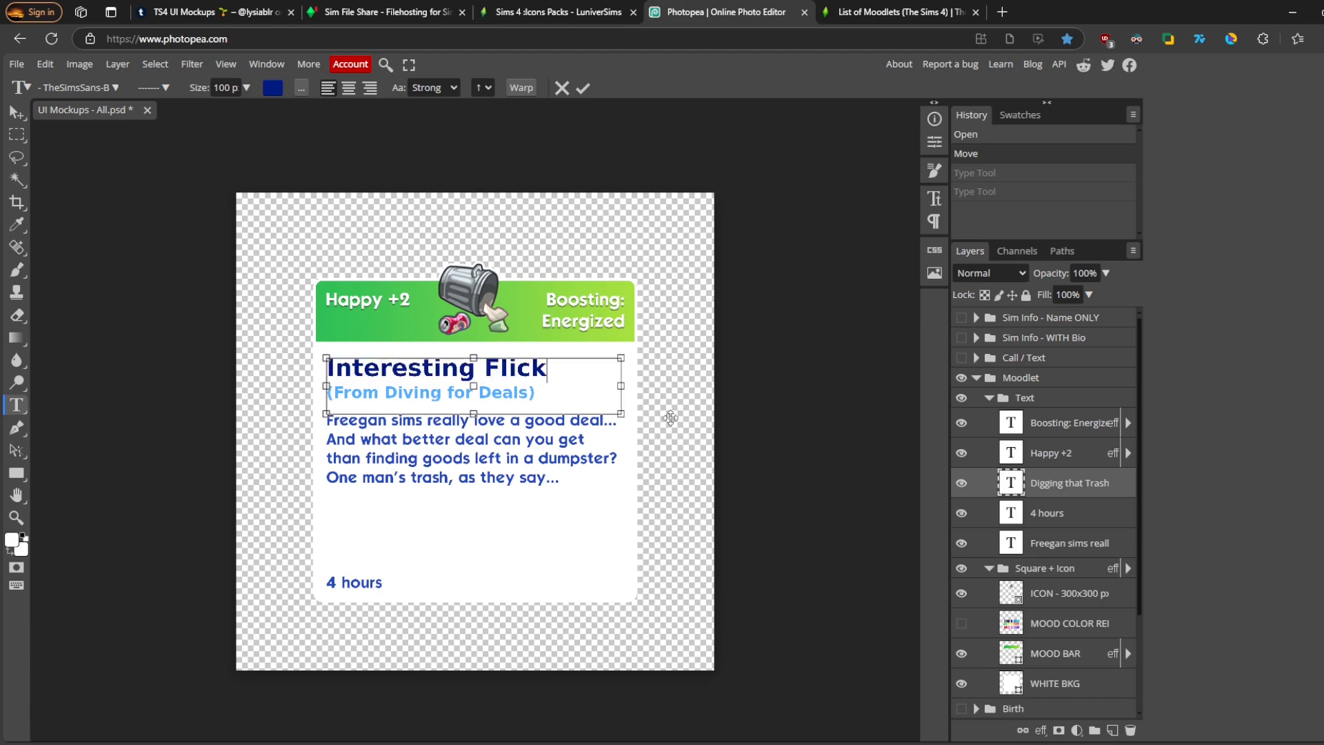
{"action": "key", "text": "Escape"}
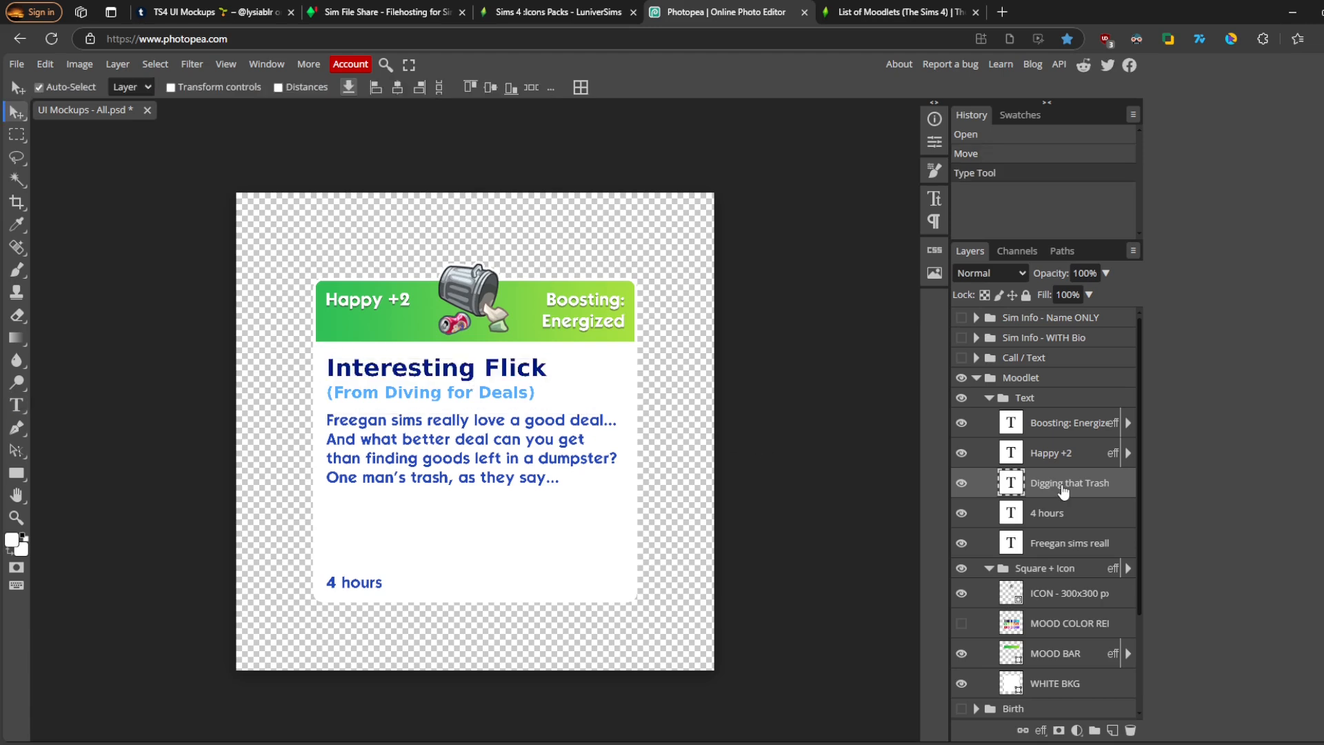
- Copy the moodlet's cause, From Watching a Movie, from the wiki table
{"action": "left_click", "coordinate": [846, 9]}
{"action": "left_click", "coordinate": [624, 431]}
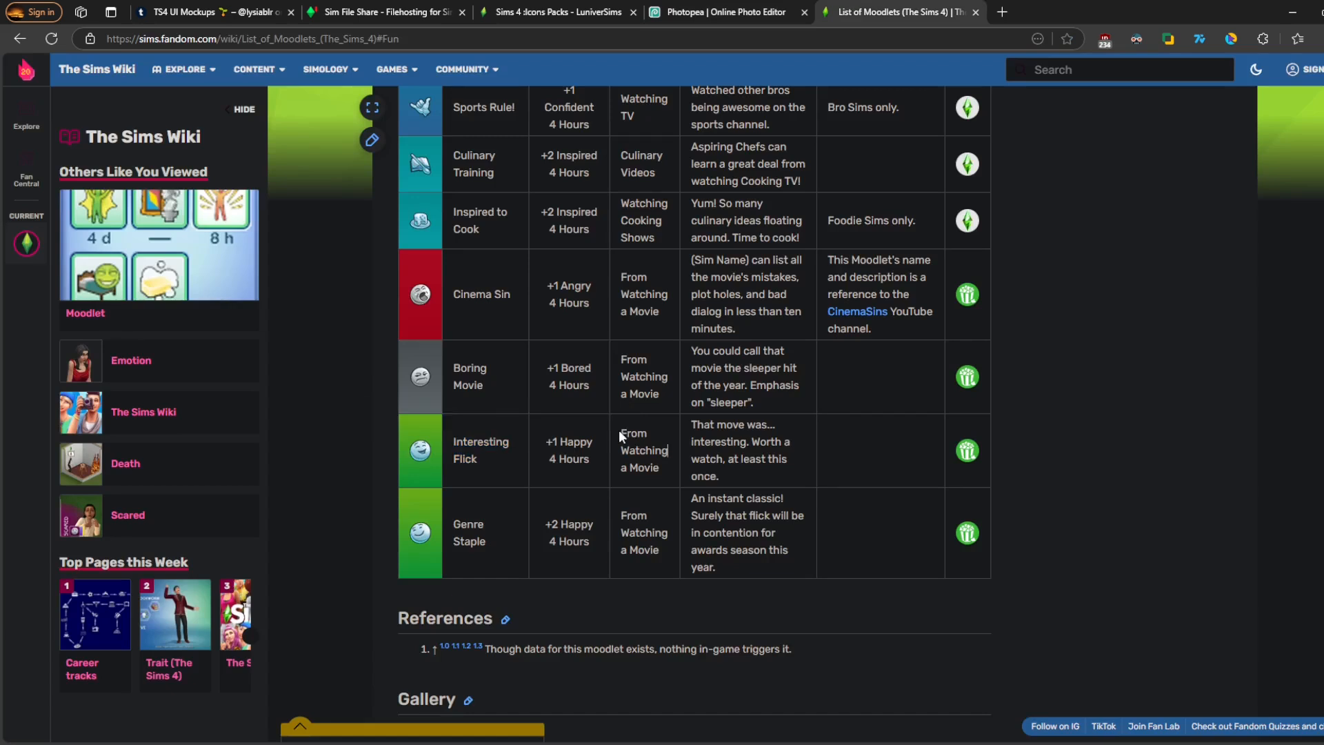
{"action": "left_click_drag", "start_coordinate": [657, 437], "coordinate": [669, 466]}
{"action": "key", "text": "ctrl+c"}
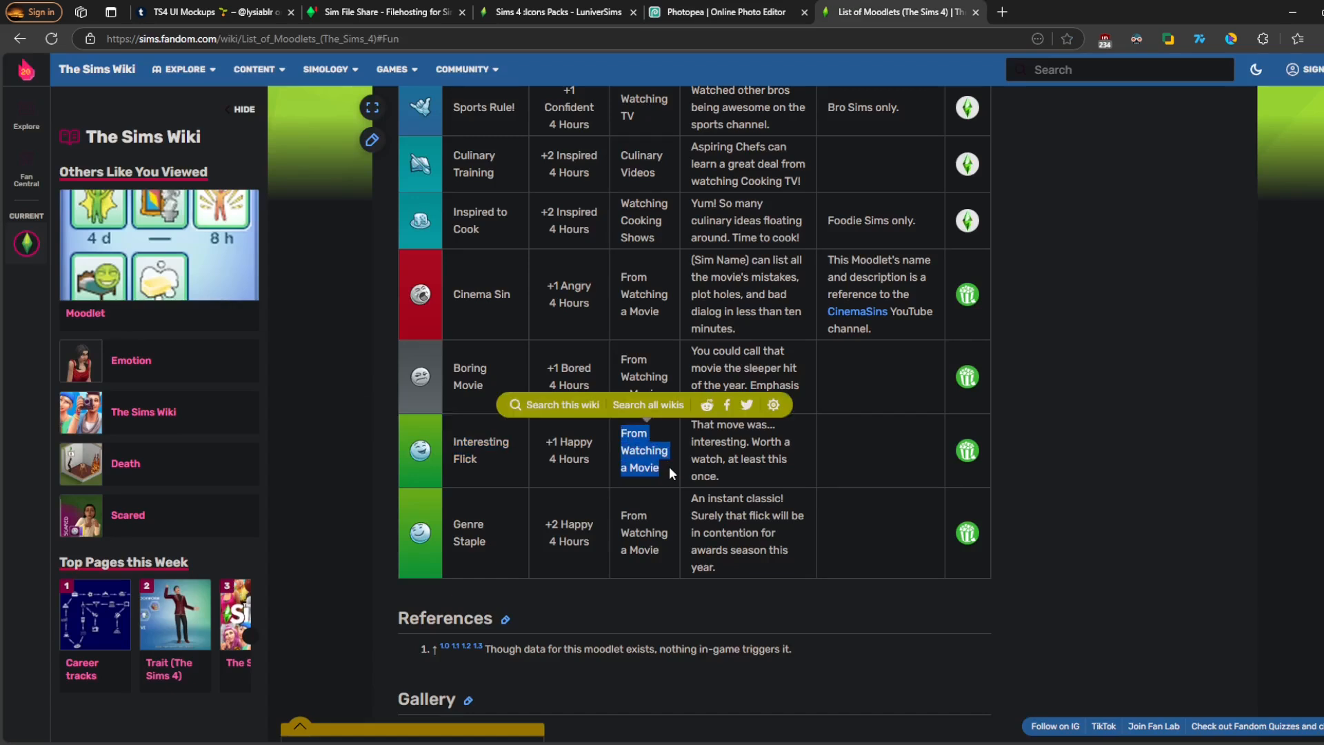
{"action": "left_click", "coordinate": [710, 9]}
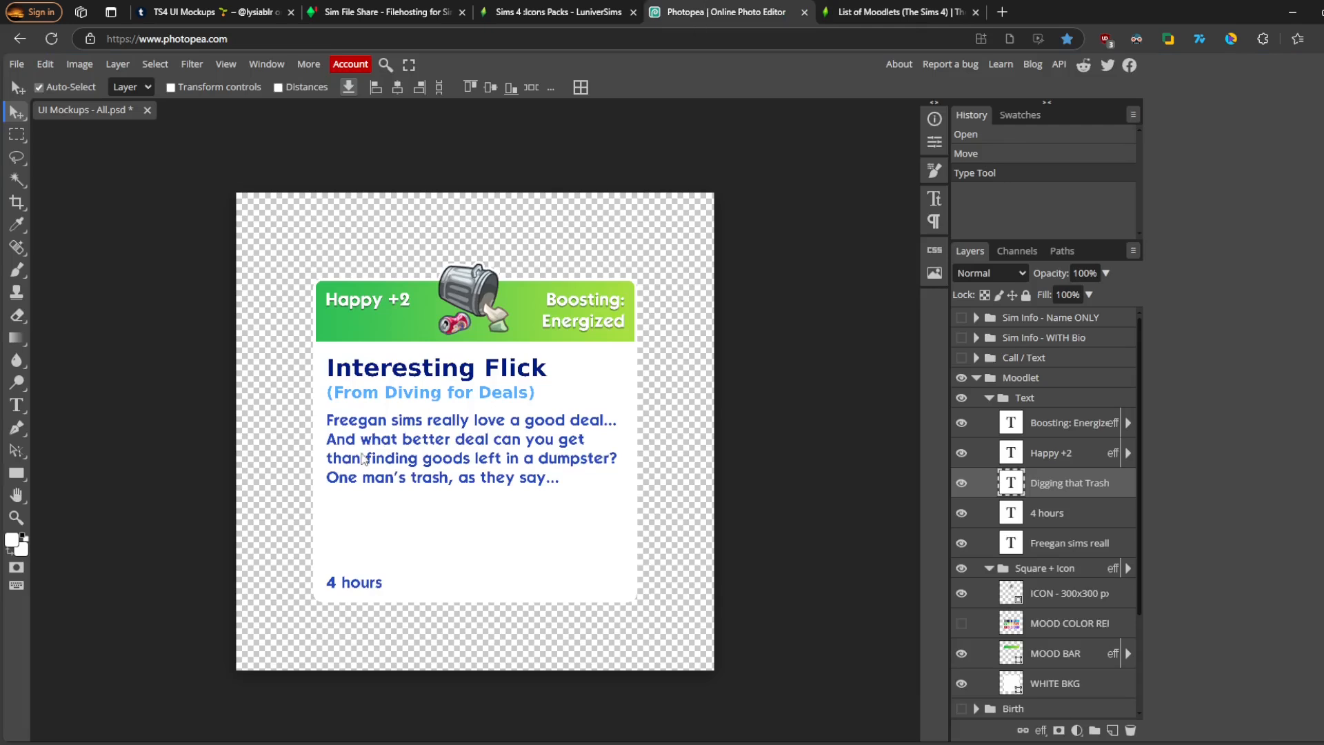
- Replace the subtitle text so it reads (From Watching a Movie)
{"action": "double_click", "coordinate": [402, 400]}
{"action": "left_click", "coordinate": [399, 395]}
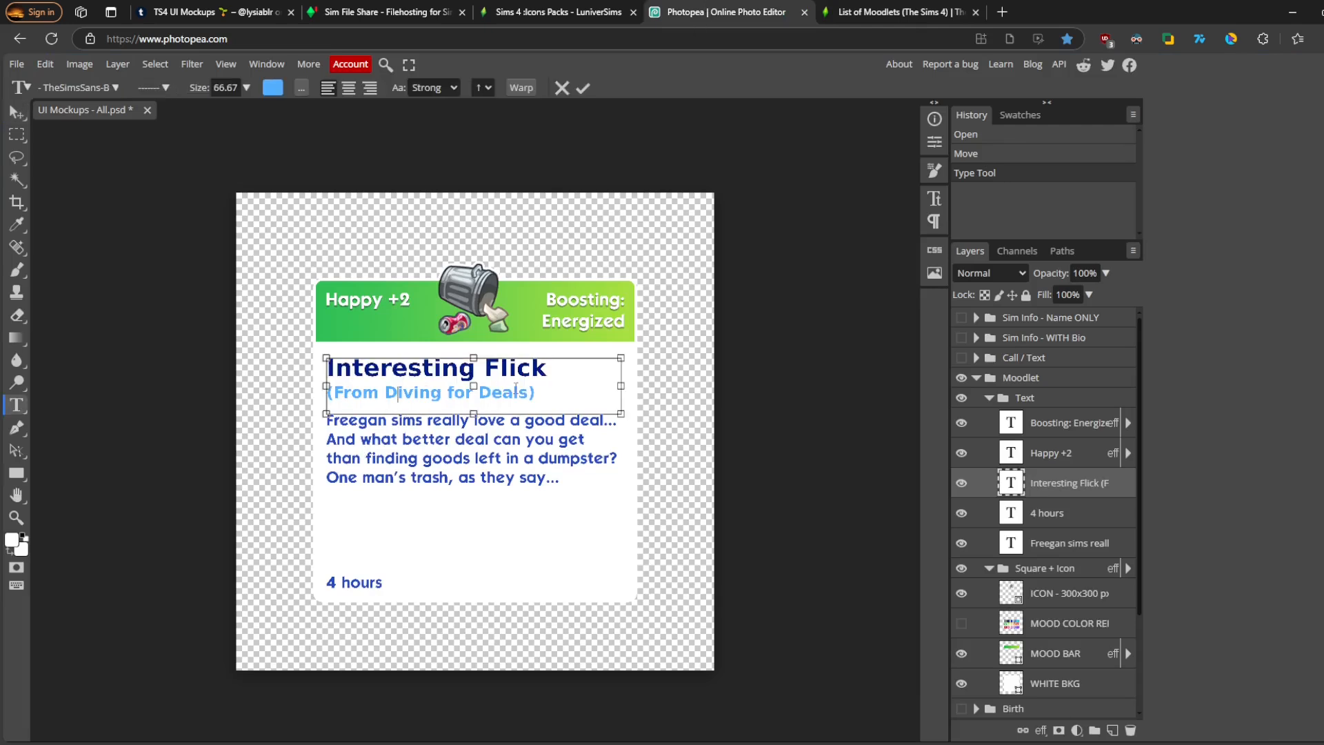
{"action": "left_click_drag", "start_coordinate": [531, 391], "coordinate": [340, 391]}
{"action": "key", "text": "ctrl+v"}
{"action": "left_click", "coordinate": [773, 497]}
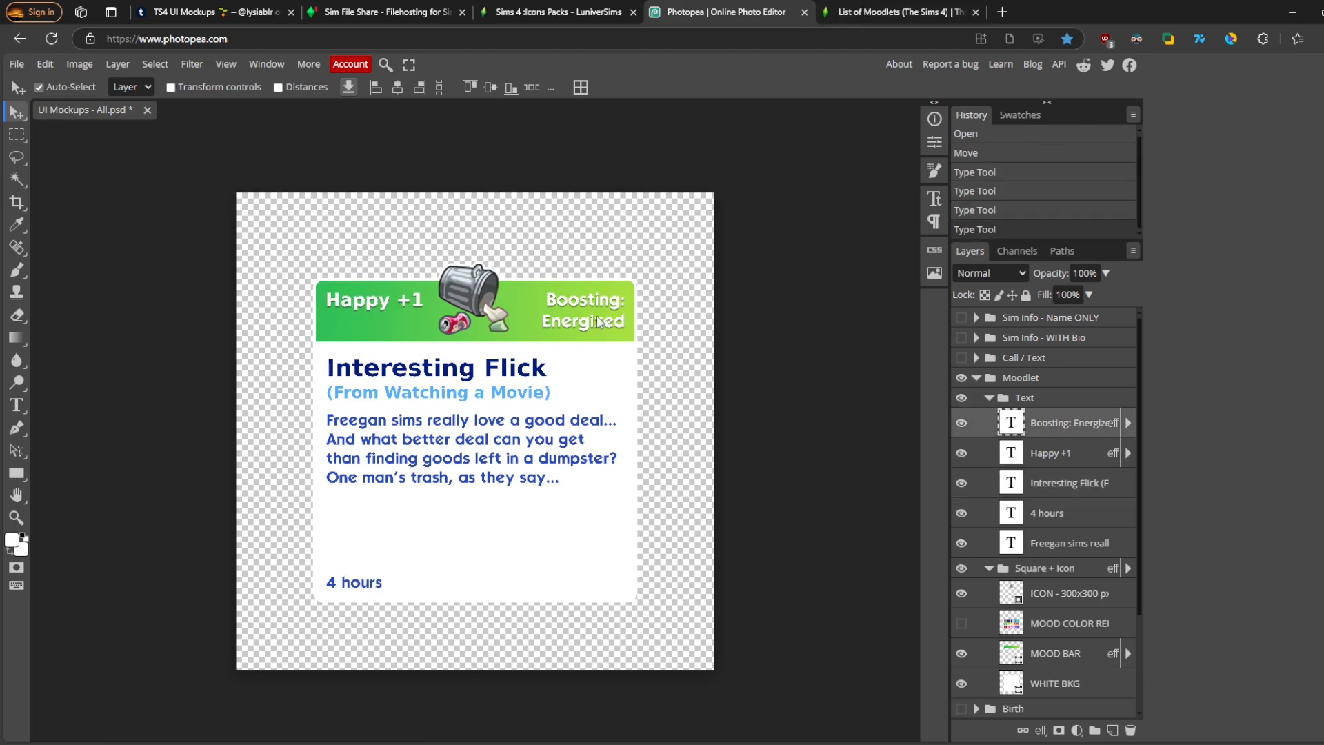
- Edit the header to Happy +1, remove the Boosting text, and paste the Interesting Flick description
{"action": "double_click", "coordinate": [584, 321]}
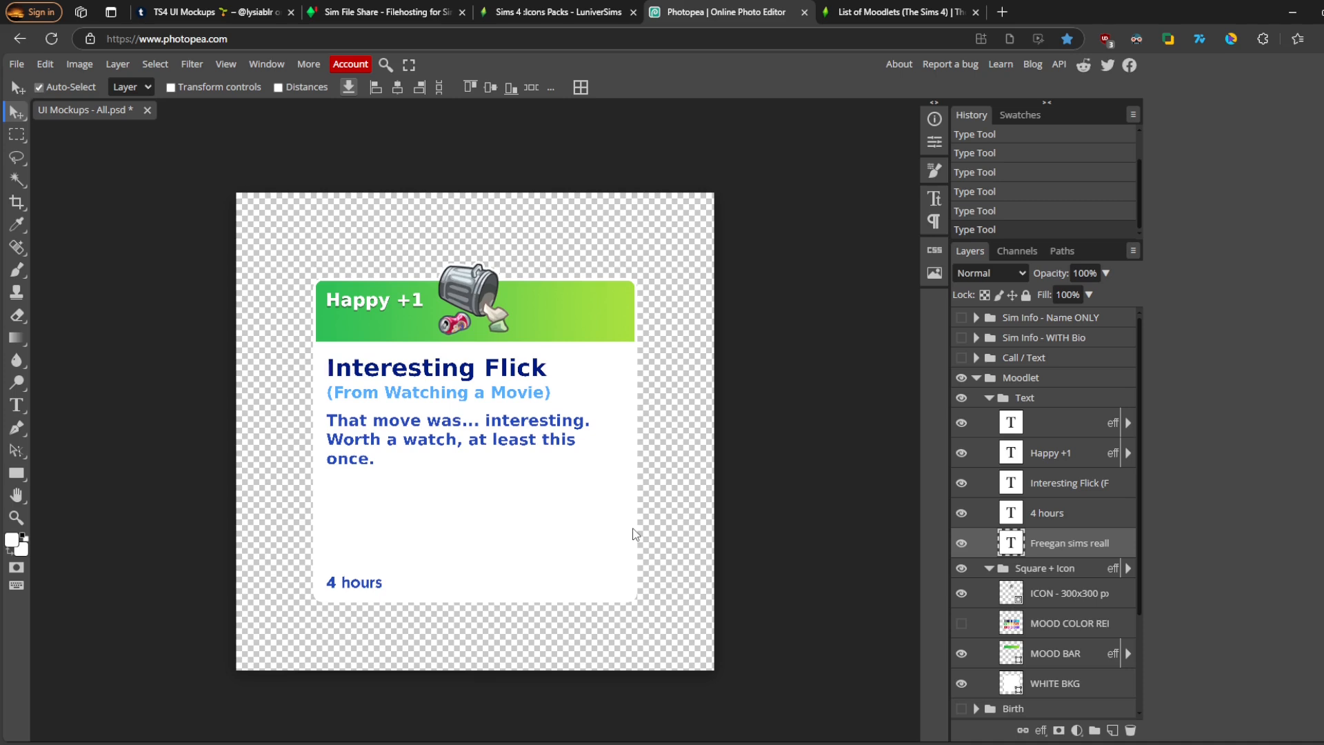
- Unlock the white background's aspect ratio, set its height to 954, and move the 4 hours text up
{"action": "left_click", "coordinate": [584, 537]}
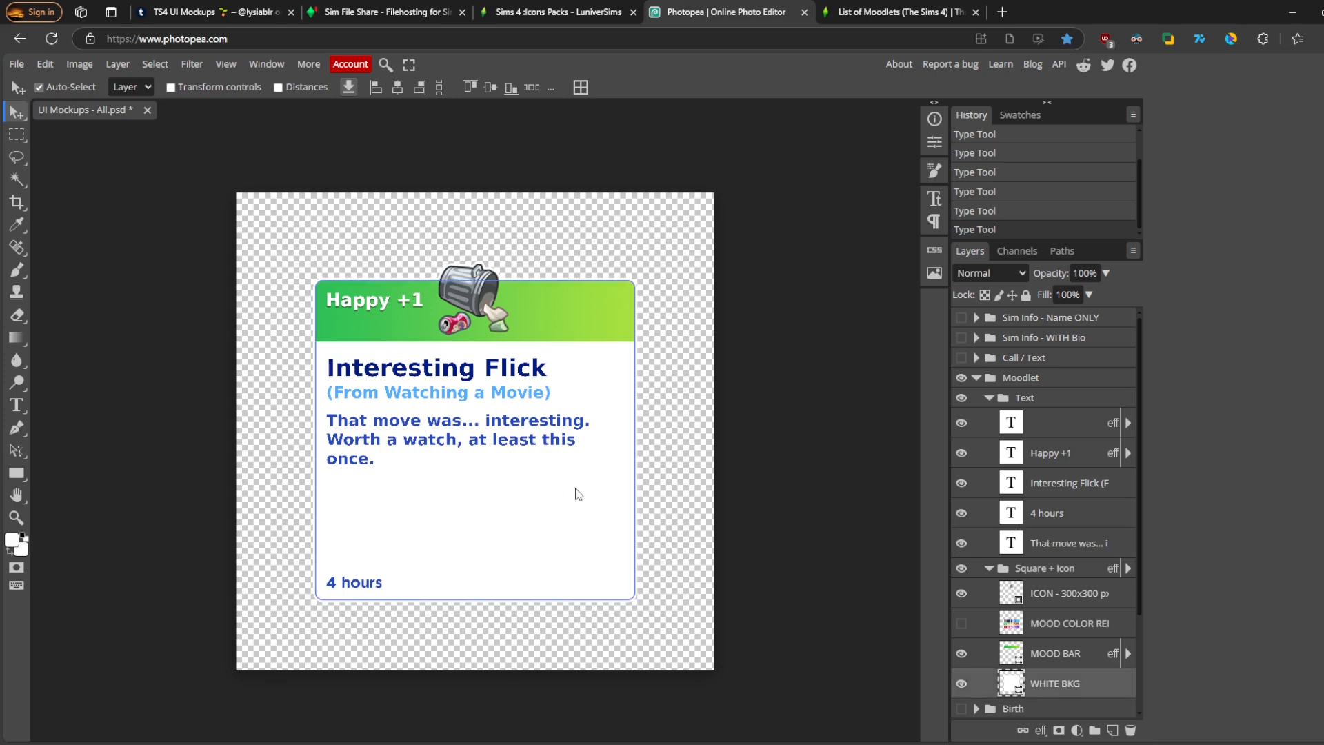
{"action": "left_click", "coordinate": [935, 143]}
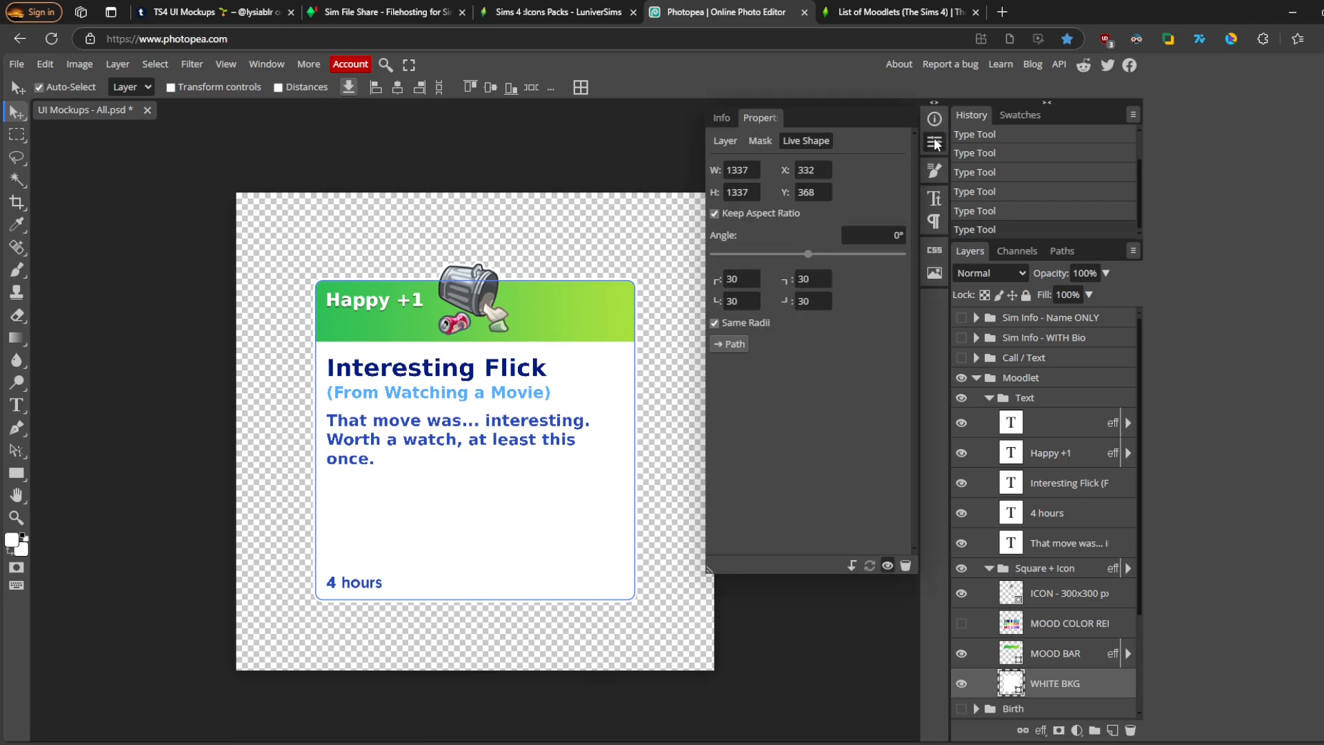
{"action": "left_click", "coordinate": [715, 214]}
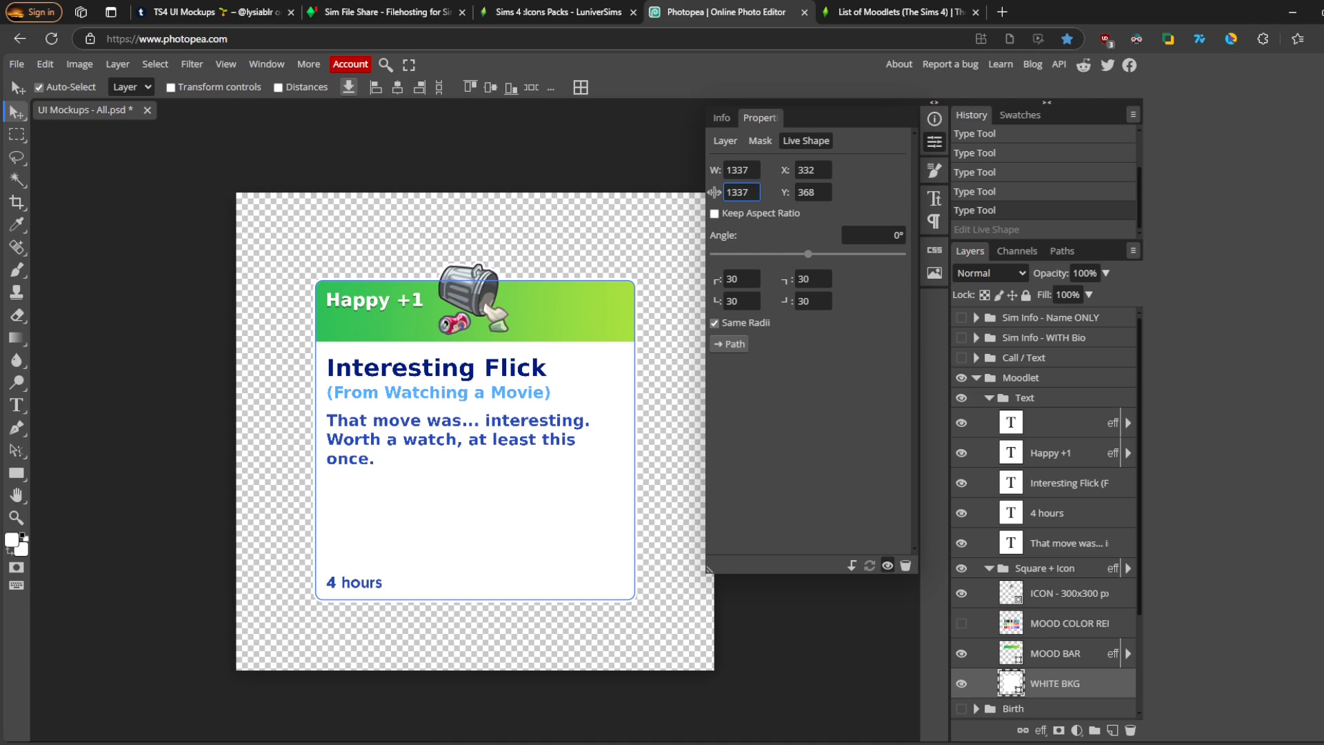
{"action": "left_click_drag", "start_coordinate": [714, 193], "coordinate": [440, 209]}
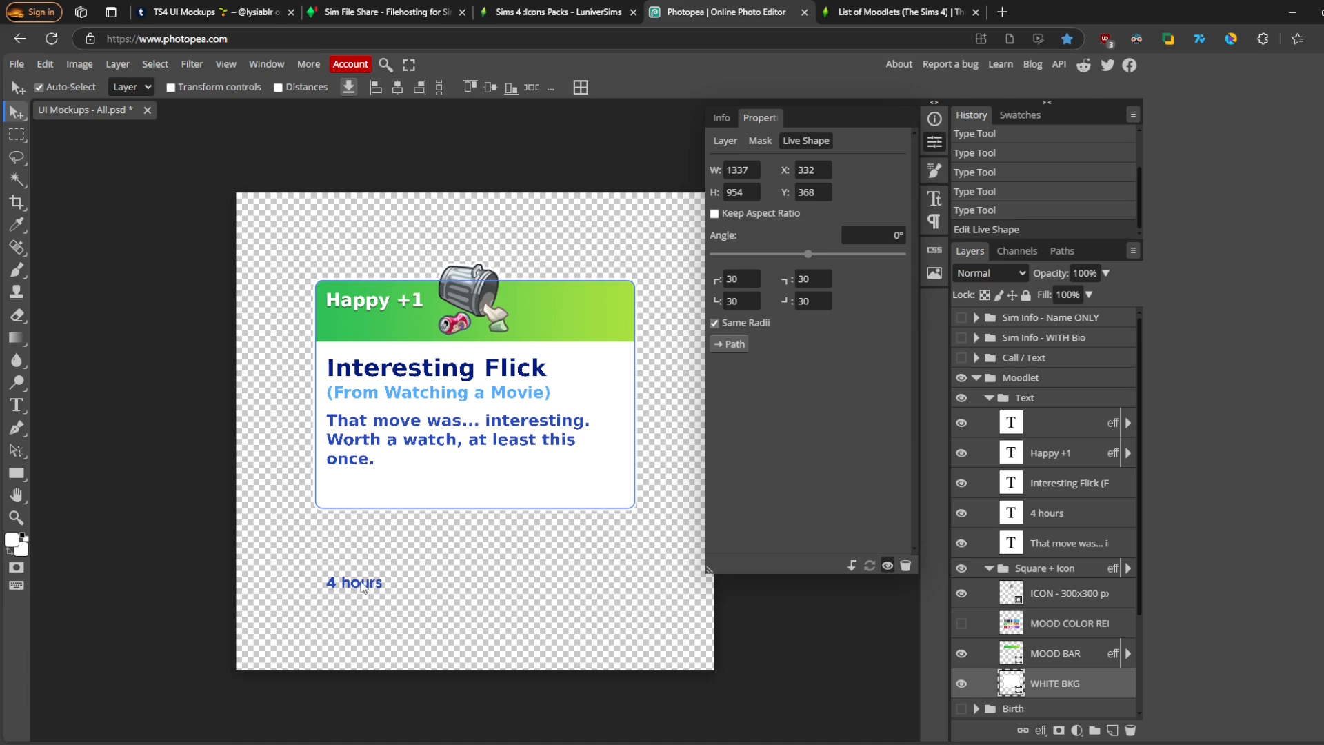
{"action": "left_click_drag", "start_coordinate": [363, 588], "coordinate": [361, 496]}
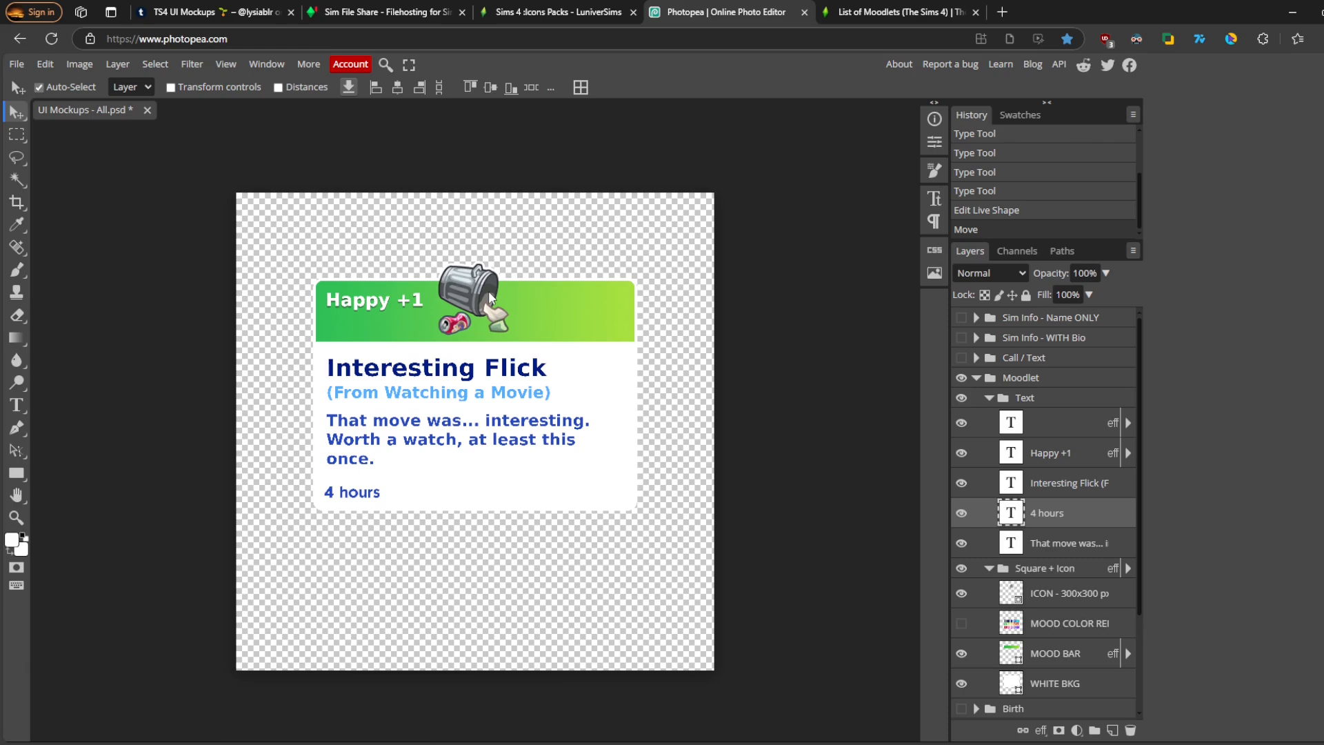
- Preview the Comme Au Cinéma icon pack images on the L'Univers Sims page
{"action": "key", "text": "ctrl+shift+Tab"}
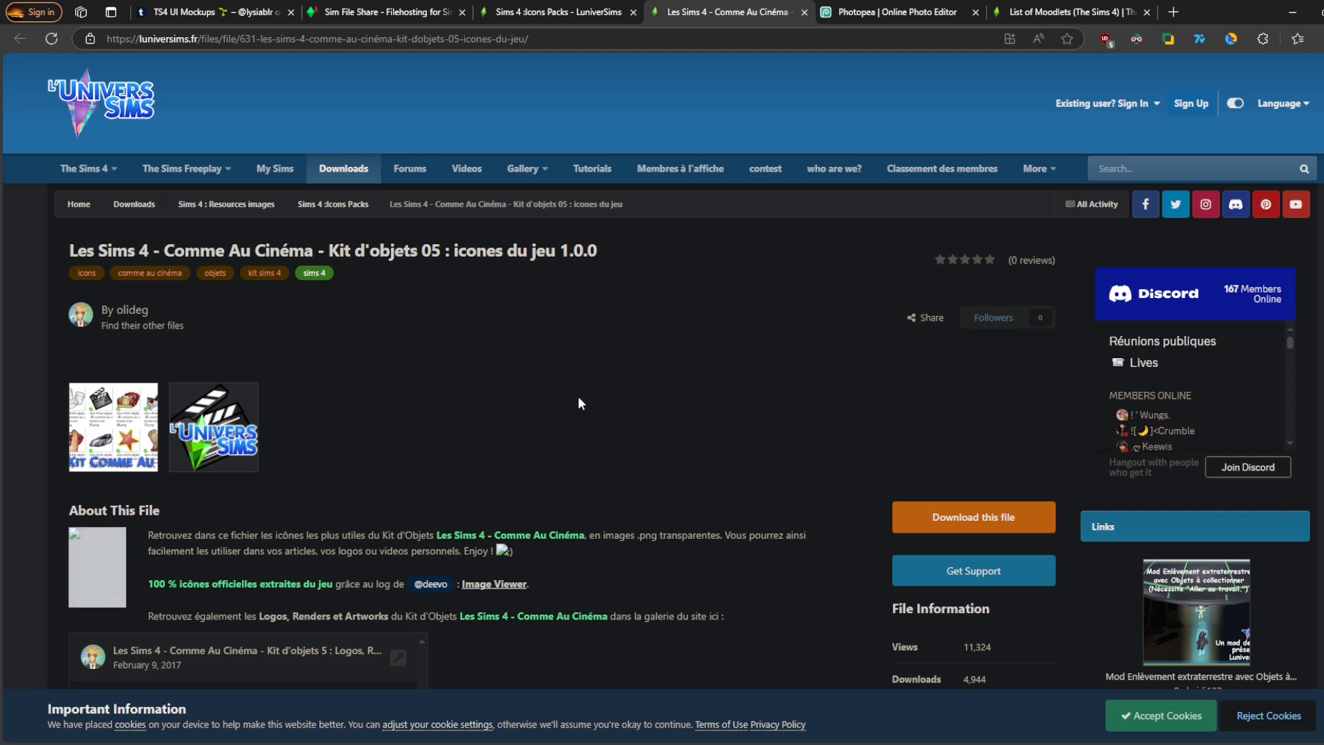
{"action": "left_click", "coordinate": [123, 406]}
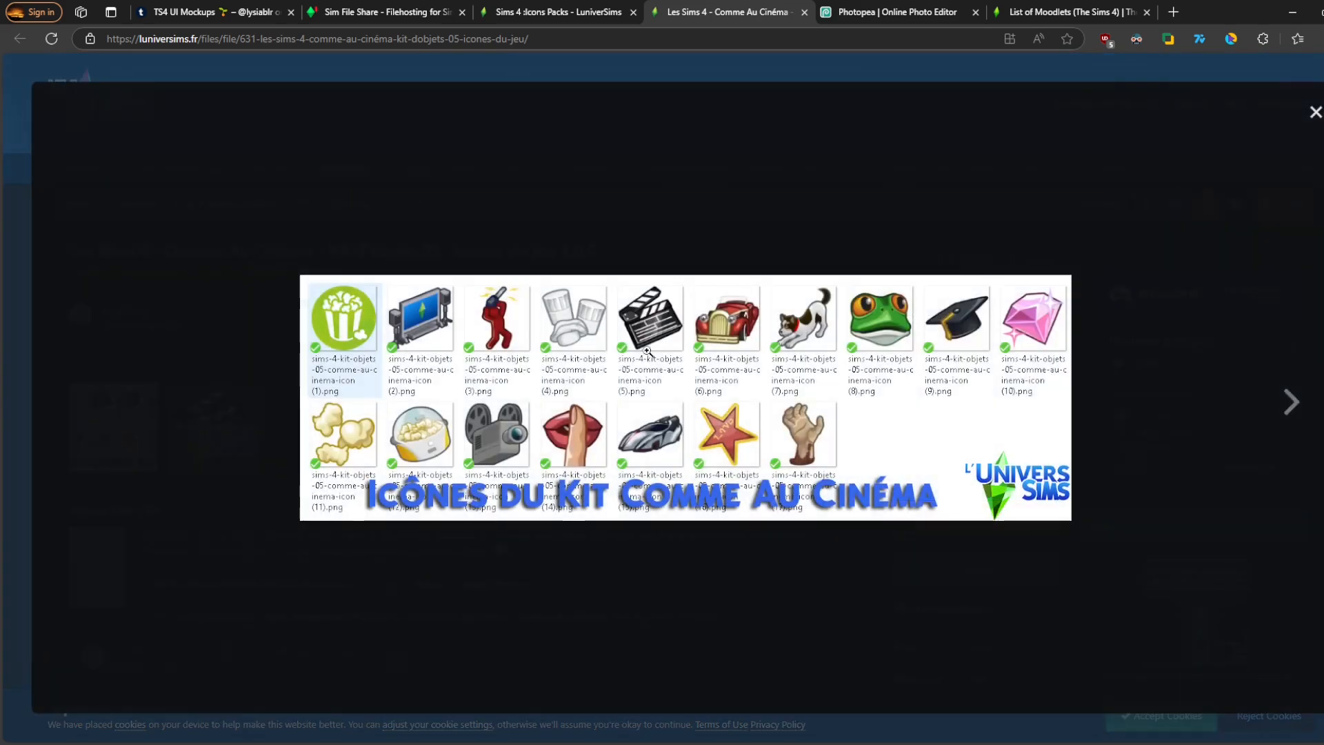
{"action": "key", "text": "Escape"}
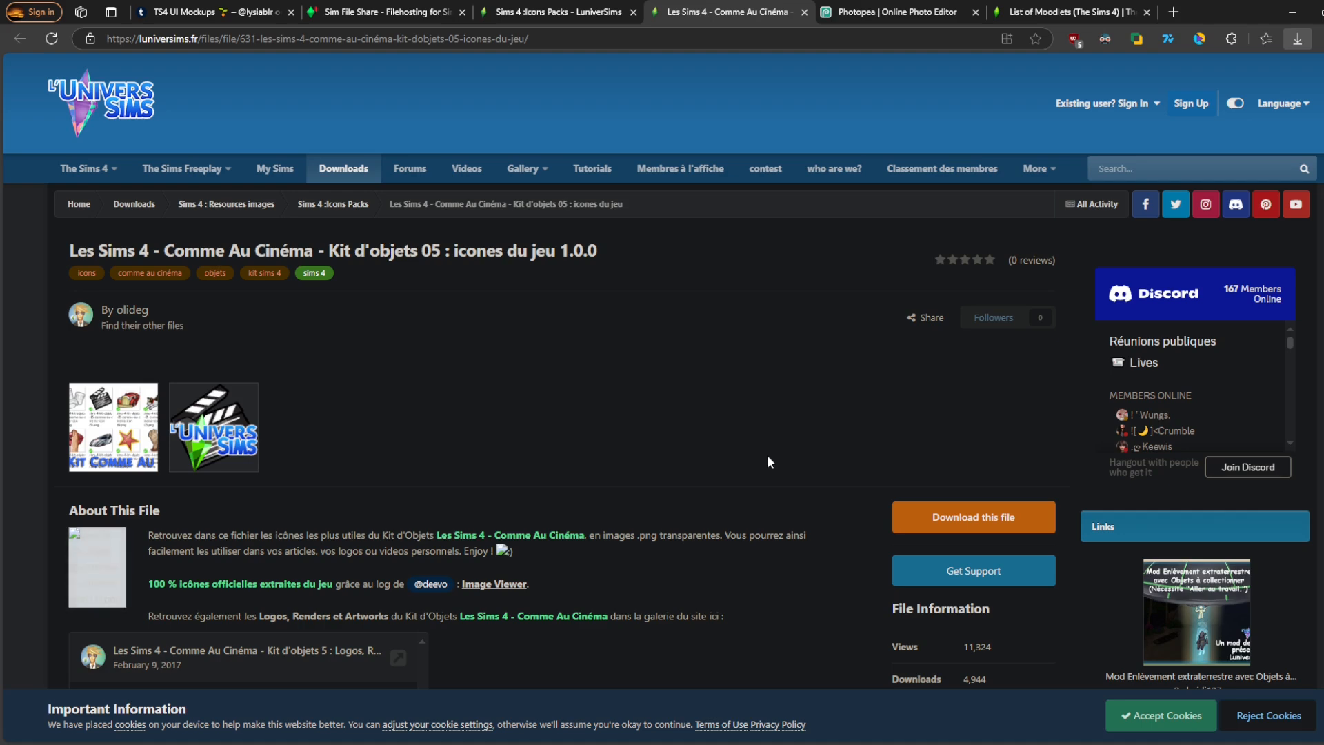
{"action": "key", "text": "ctrl+Tab"}
{"action": "left_click", "coordinate": [812, 632]}
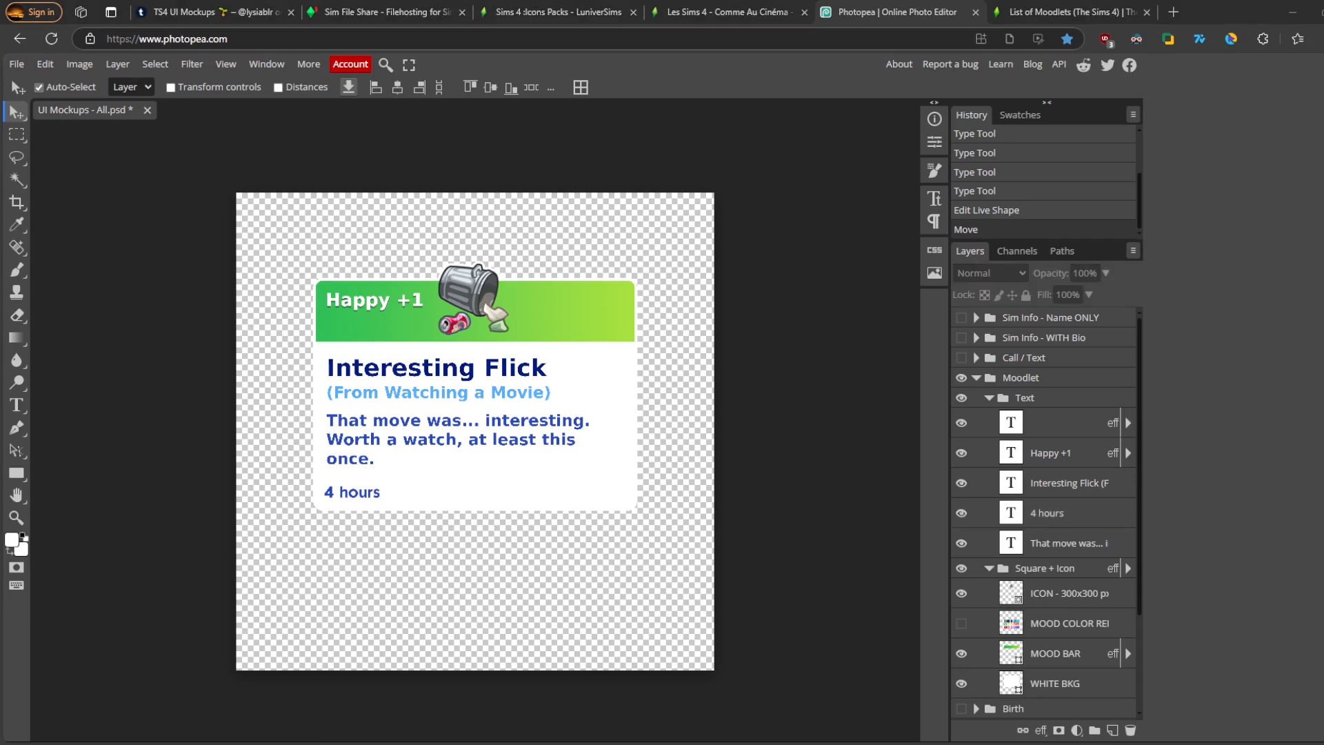
- Replace the icon smart object's contents with the clapperboard image and nudge the Happy +1 text slightly down
{"action": "left_click", "coordinate": [1054, 597]}
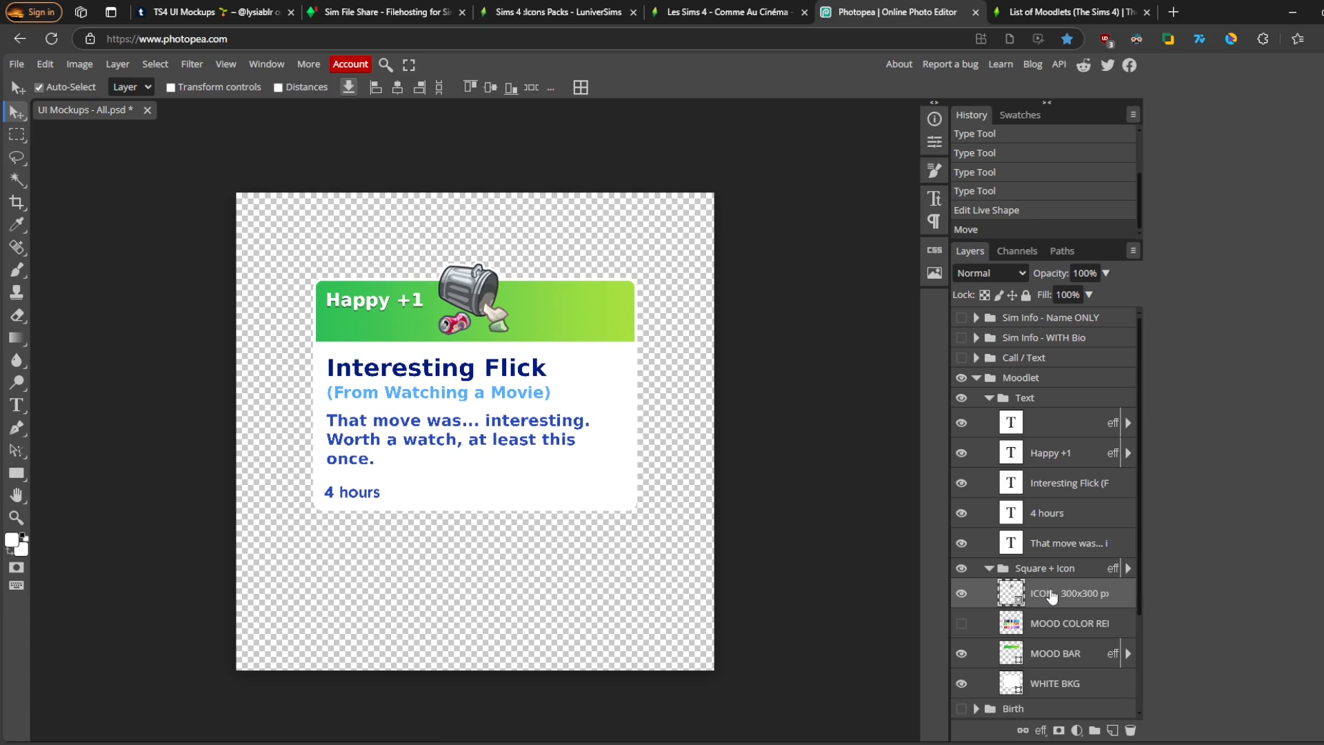
{"action": "right_click", "coordinate": [1051, 596]}
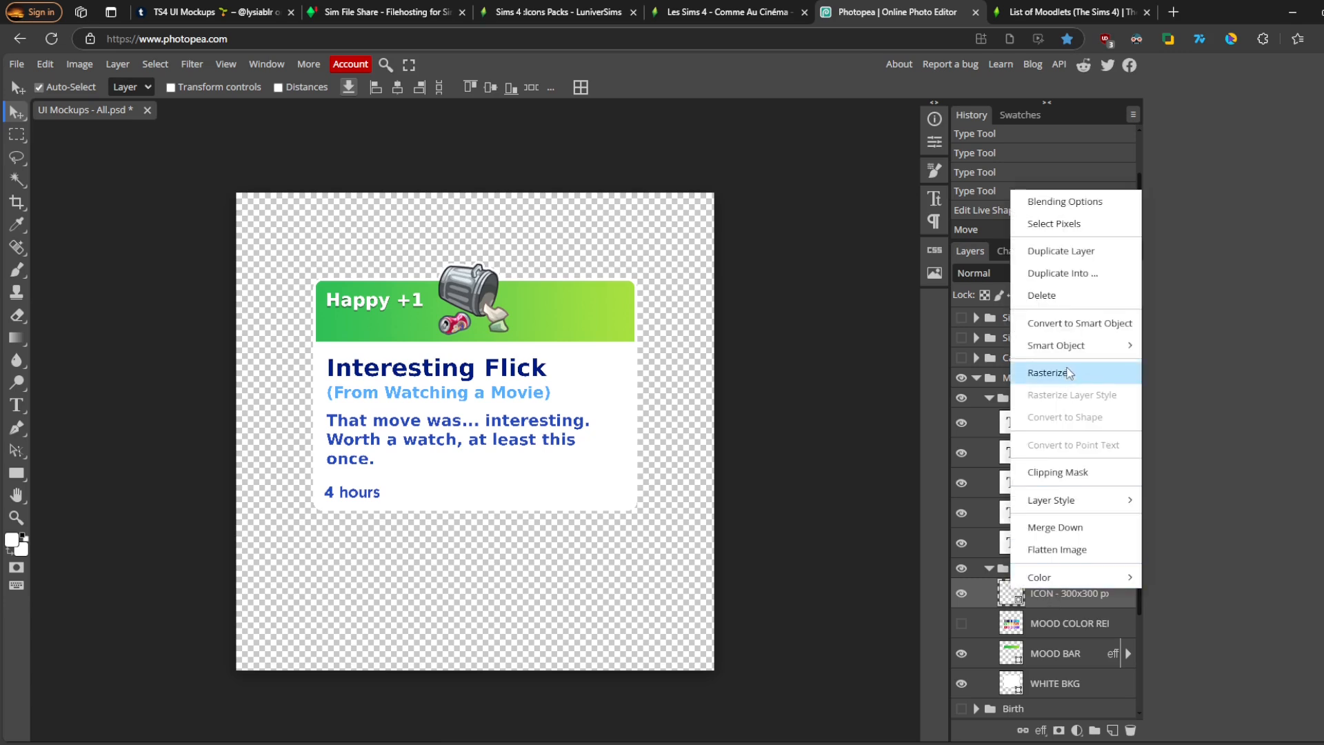
{"action": "mouse_move", "coordinate": [1071, 351]}
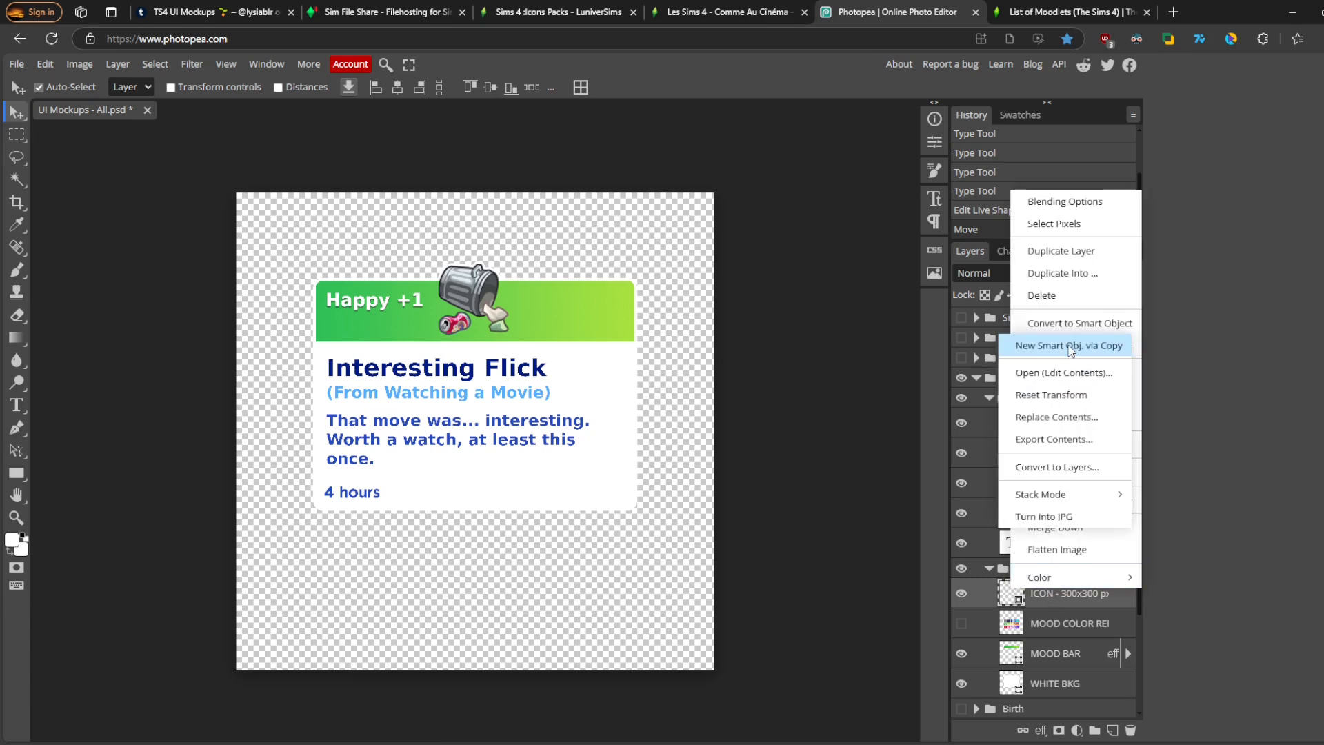
{"action": "left_click", "coordinate": [1073, 418]}
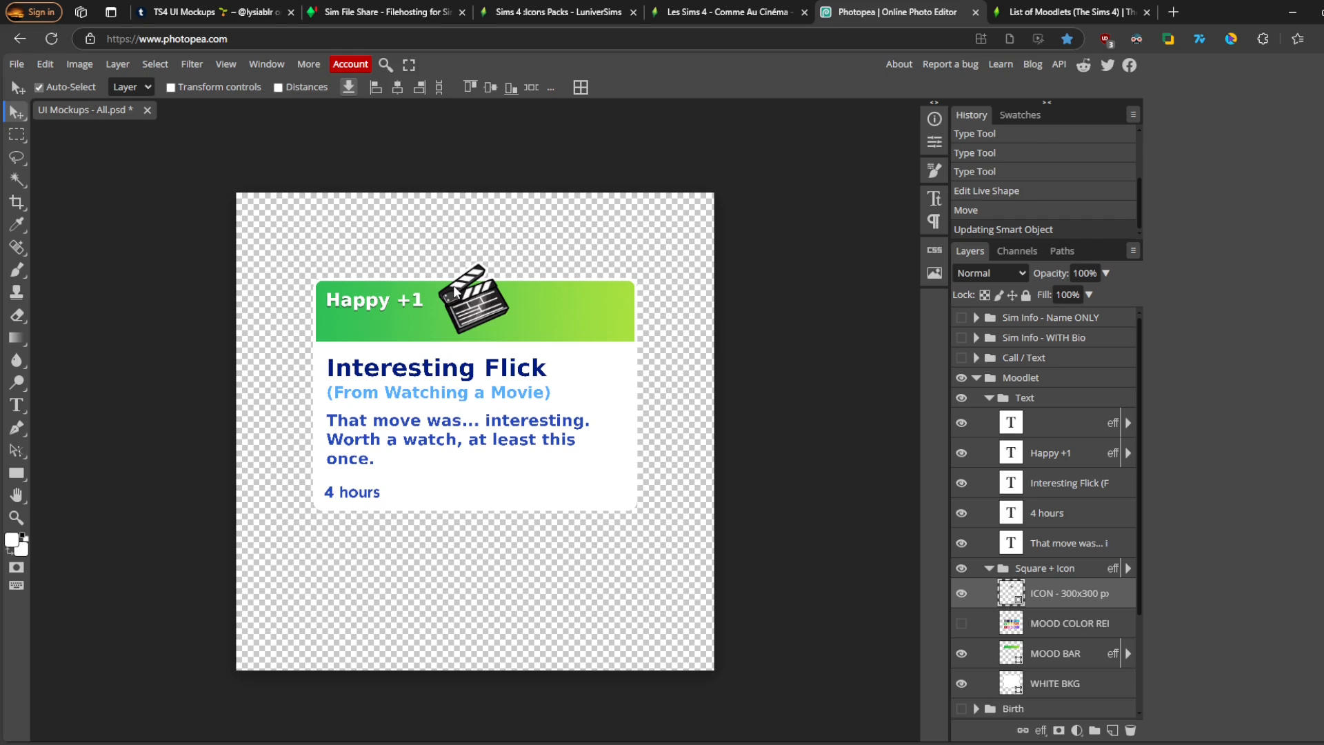
{"action": "left_click_drag", "start_coordinate": [366, 308], "coordinate": [366, 315]}
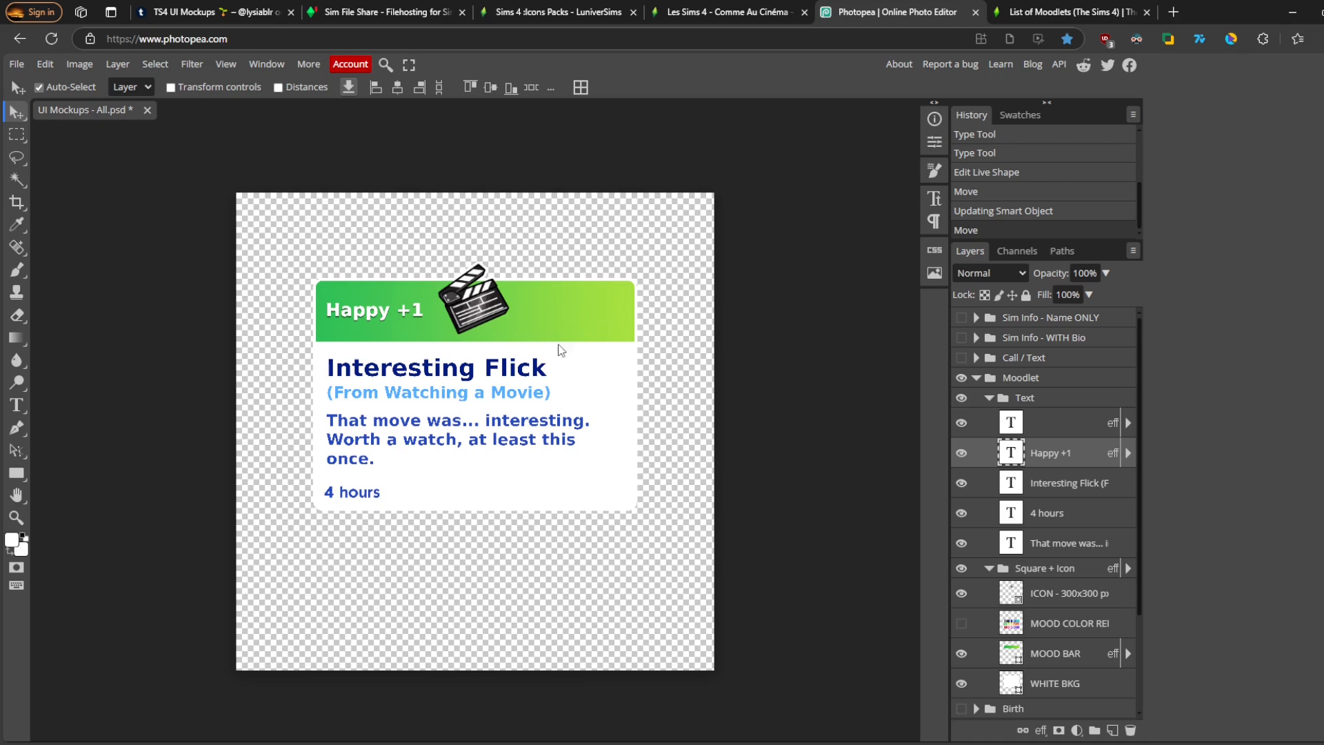
- Show the mood color reference layer and move its swatches beside the moodlet
{"action": "left_click", "coordinate": [963, 625]}
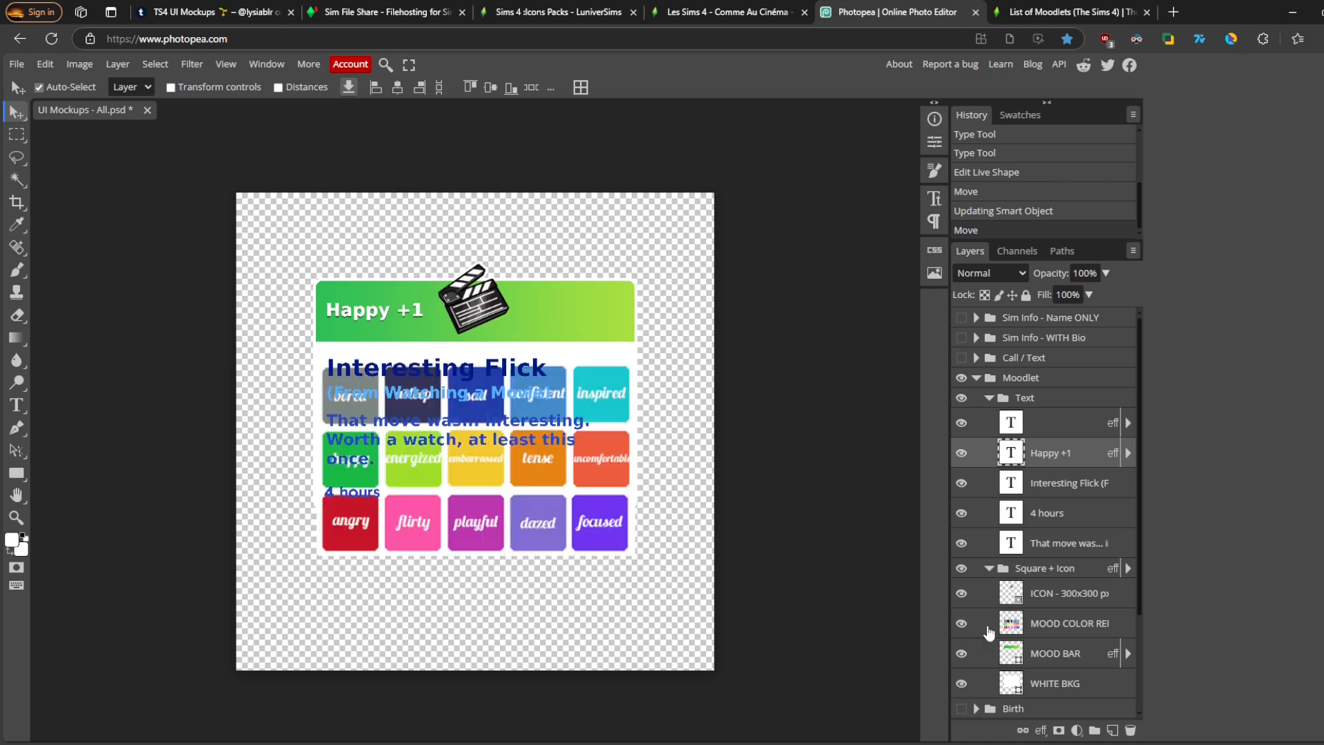
{"action": "left_click_drag", "start_coordinate": [605, 528], "coordinate": [693, 650]}
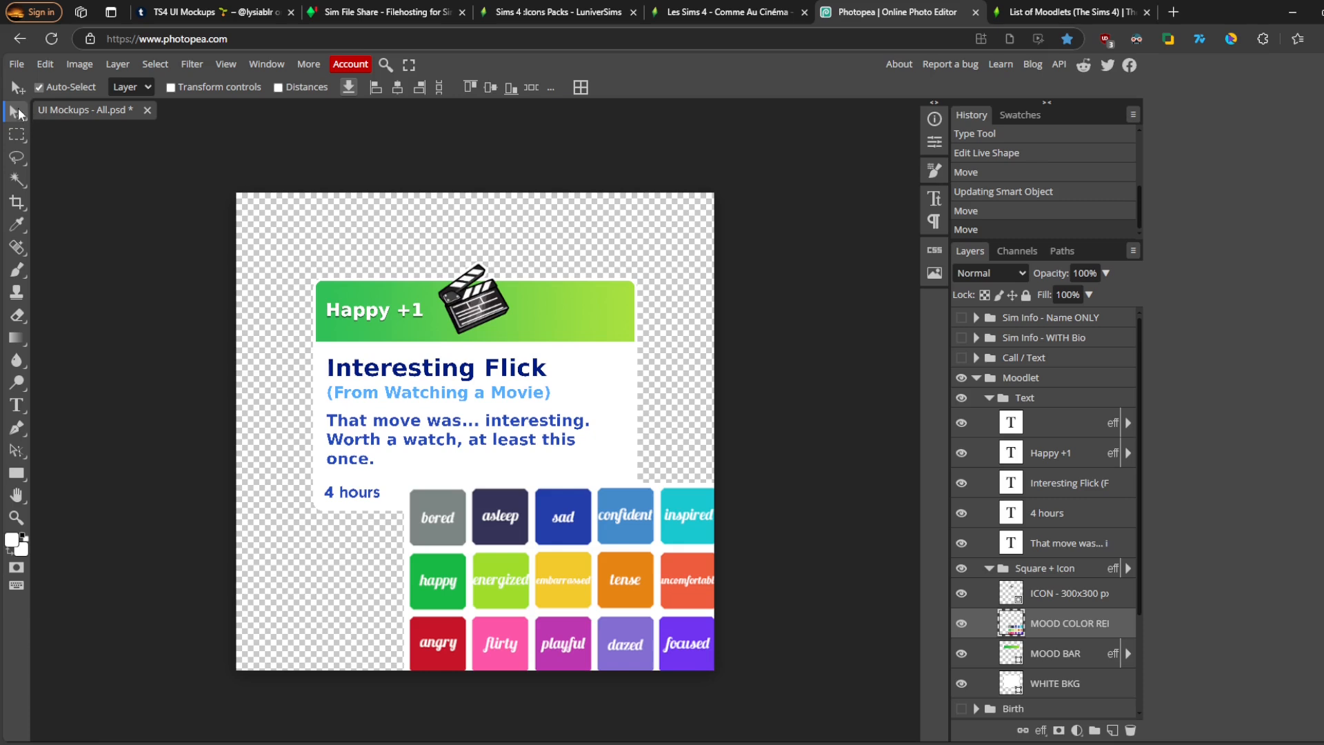
- In the mood bar's gradient fill, set the left stop to the gray sampled from the bored swatch, 7d8683
{"action": "left_click", "coordinate": [16, 474]}
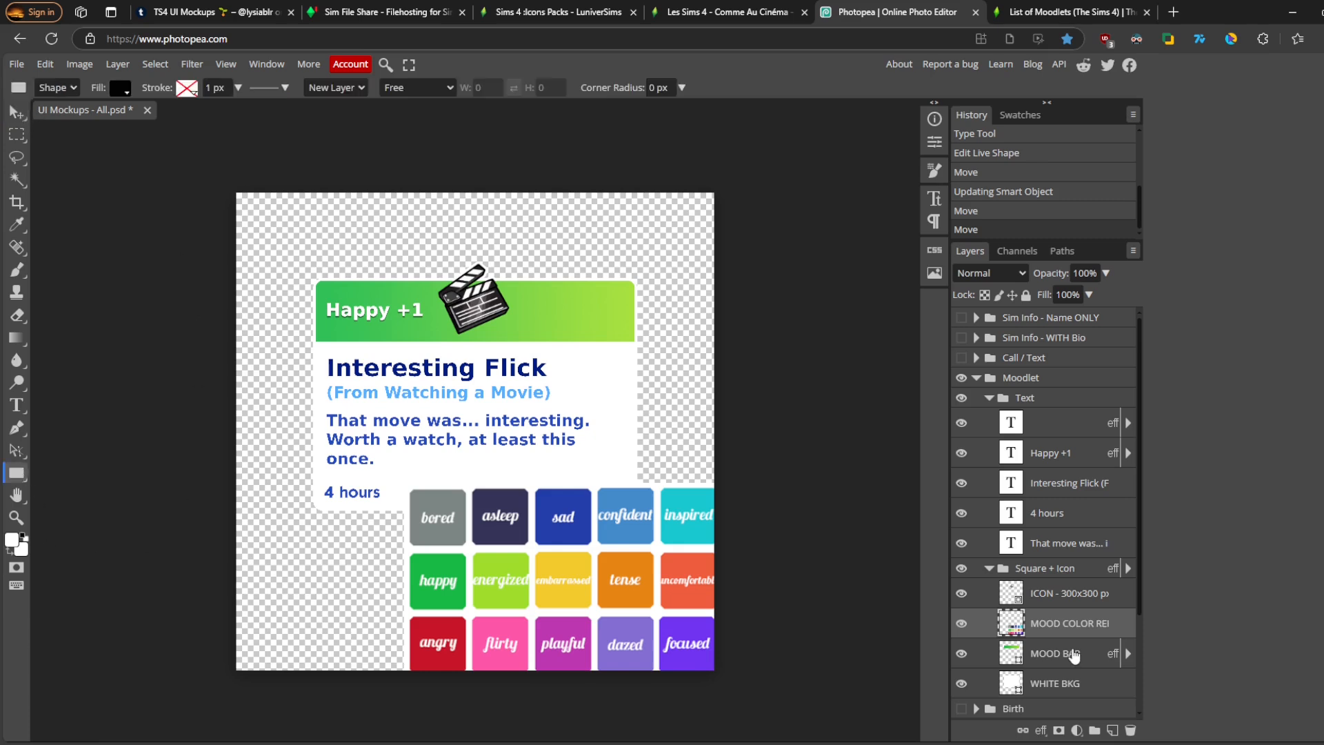
{"action": "left_click", "coordinate": [1074, 656]}
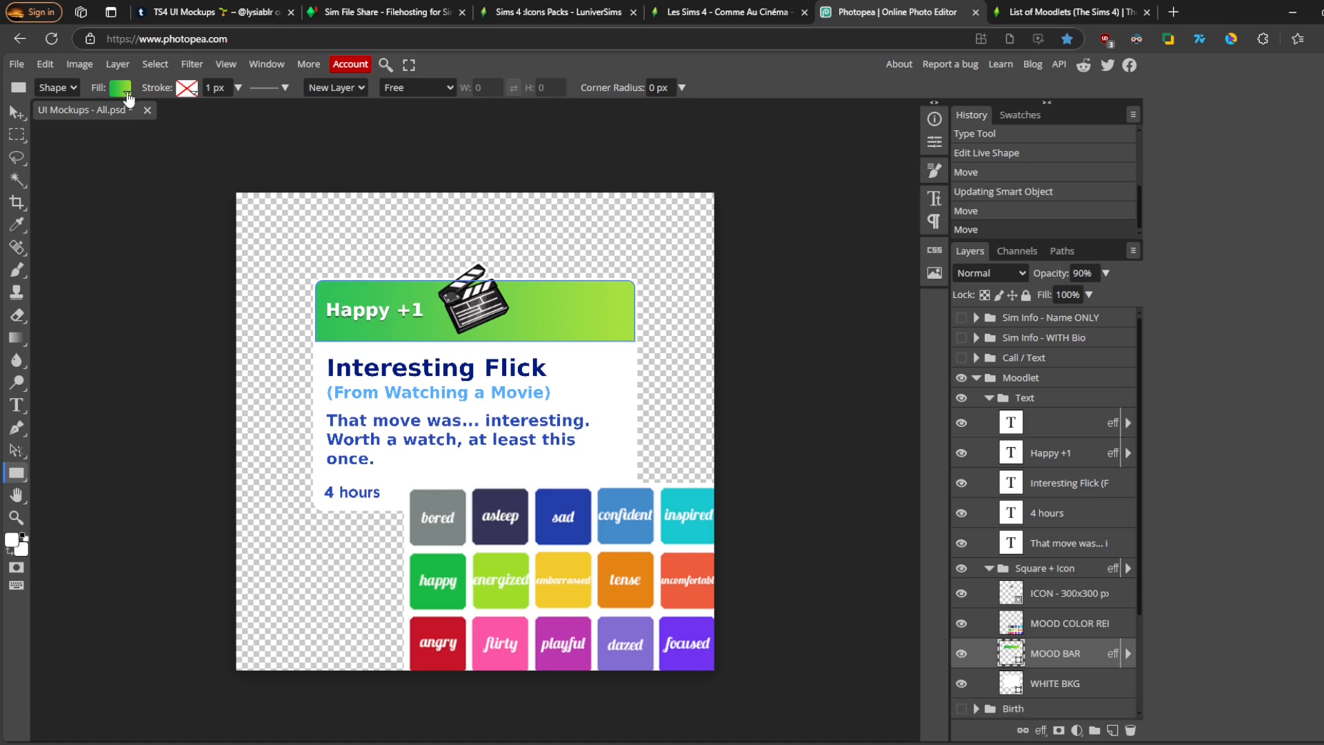
{"action": "left_click", "coordinate": [126, 94]}
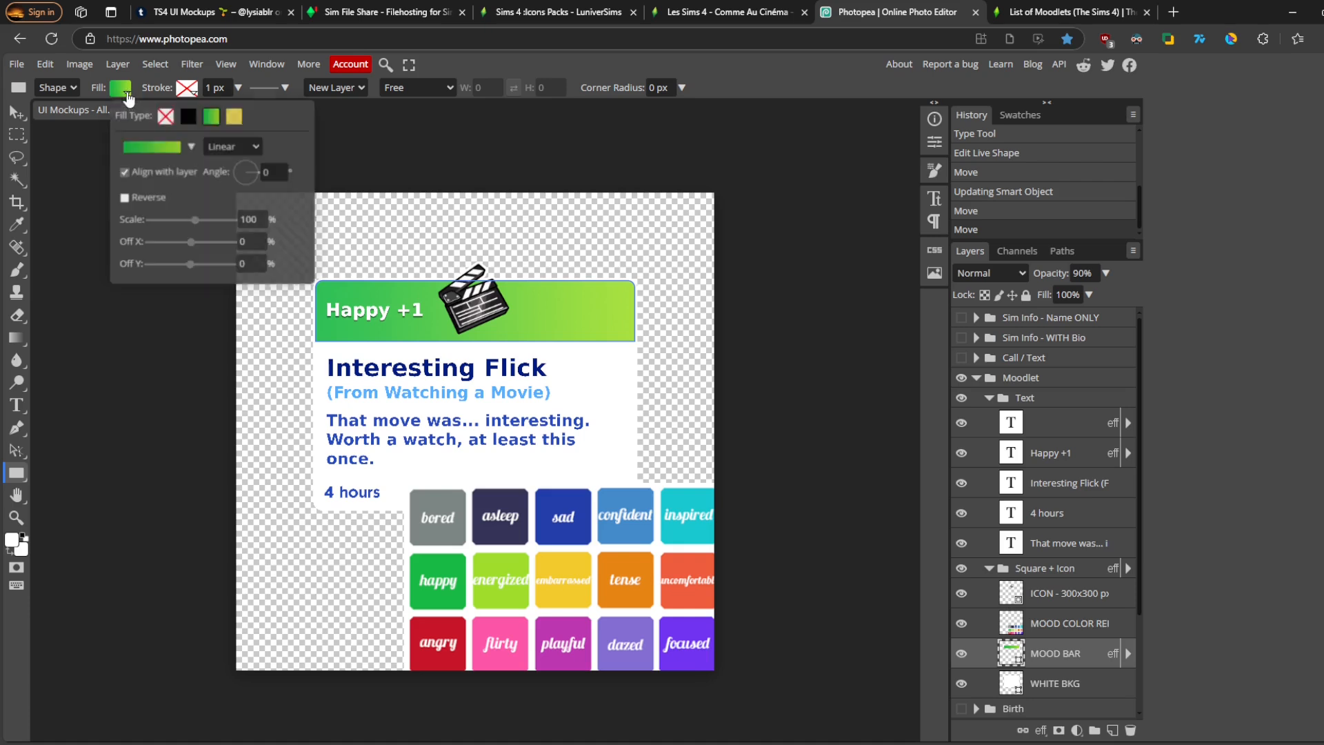
{"action": "left_click", "coordinate": [145, 147]}
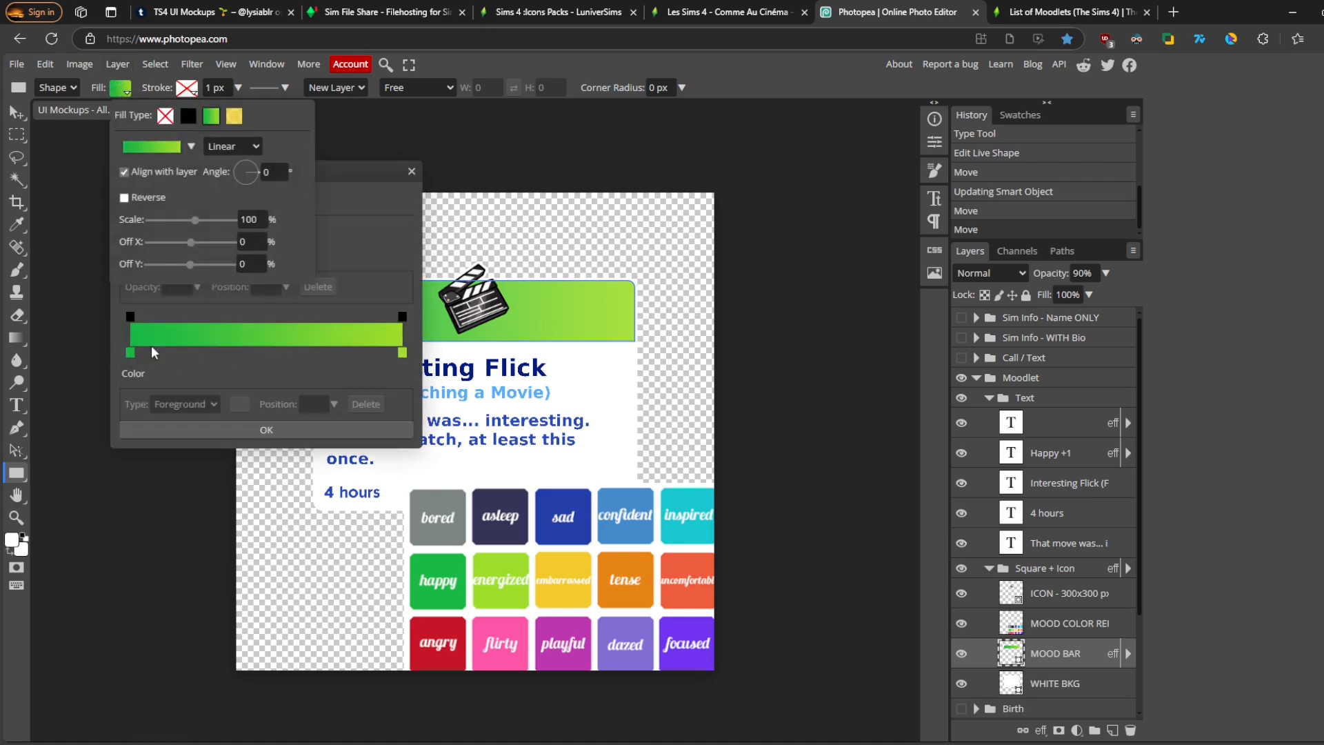
{"action": "left_click", "coordinate": [131, 354]}
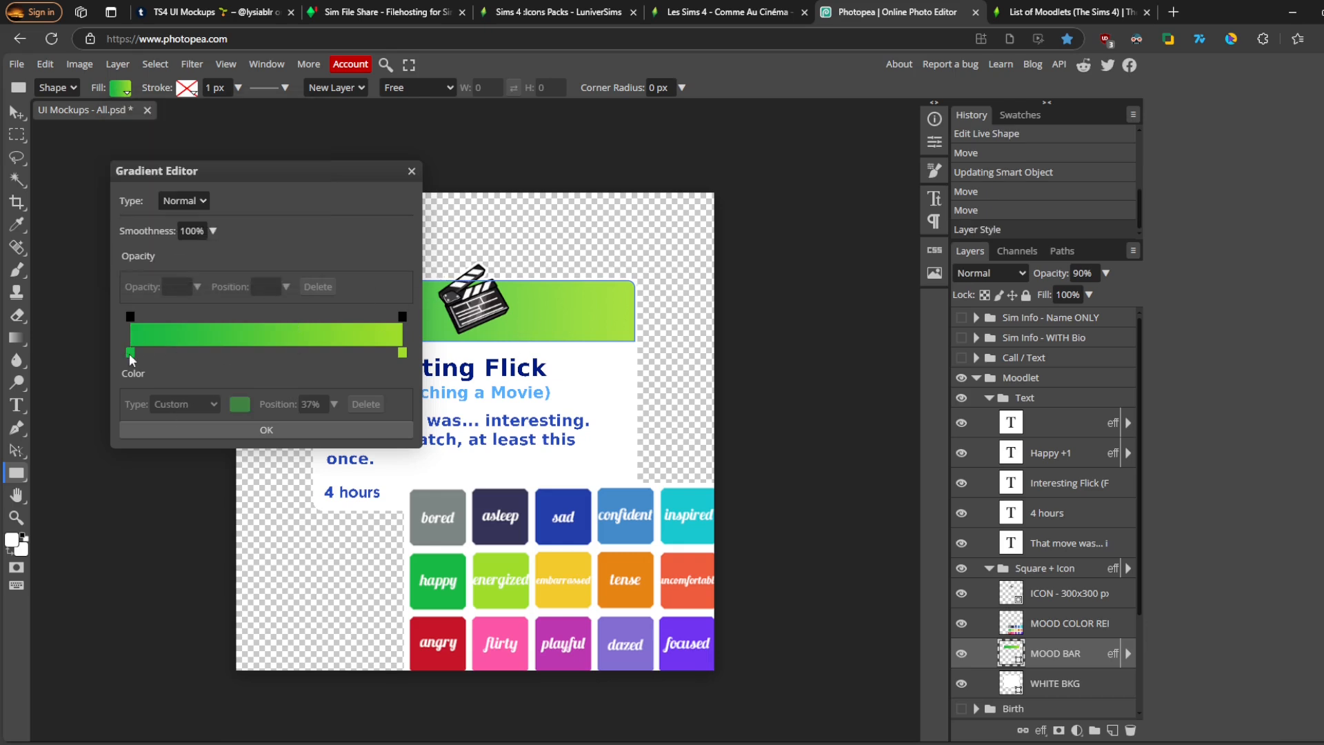
{"action": "left_click", "coordinate": [130, 354]}
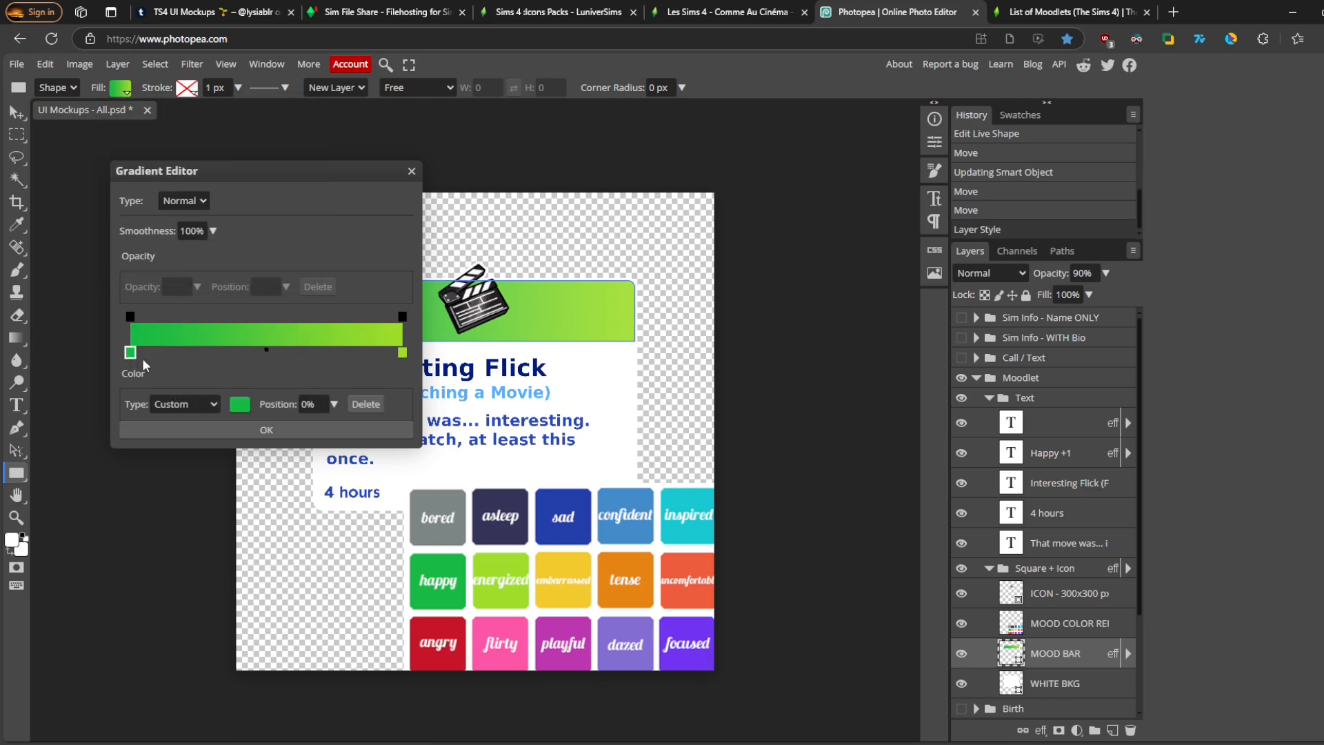
{"action": "left_click", "coordinate": [235, 405]}
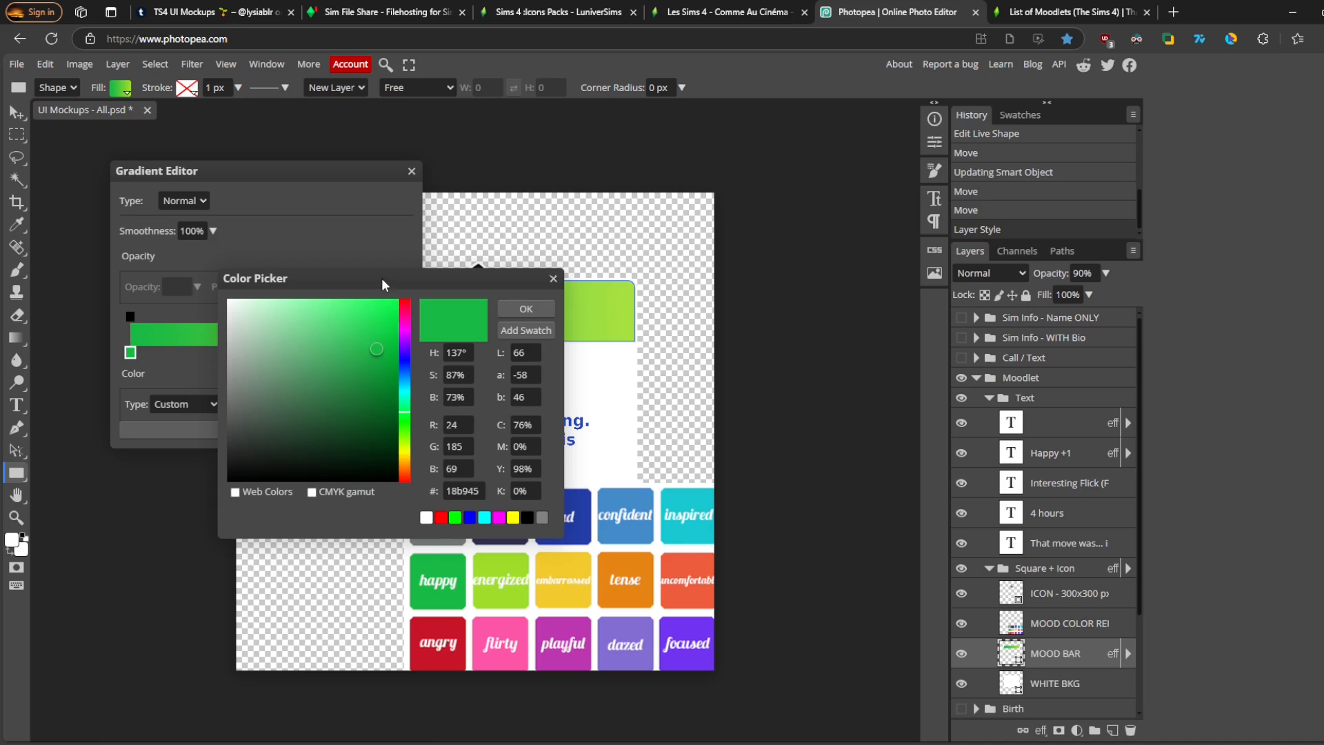
{"action": "left_click_drag", "start_coordinate": [382, 278], "coordinate": [266, 153]}
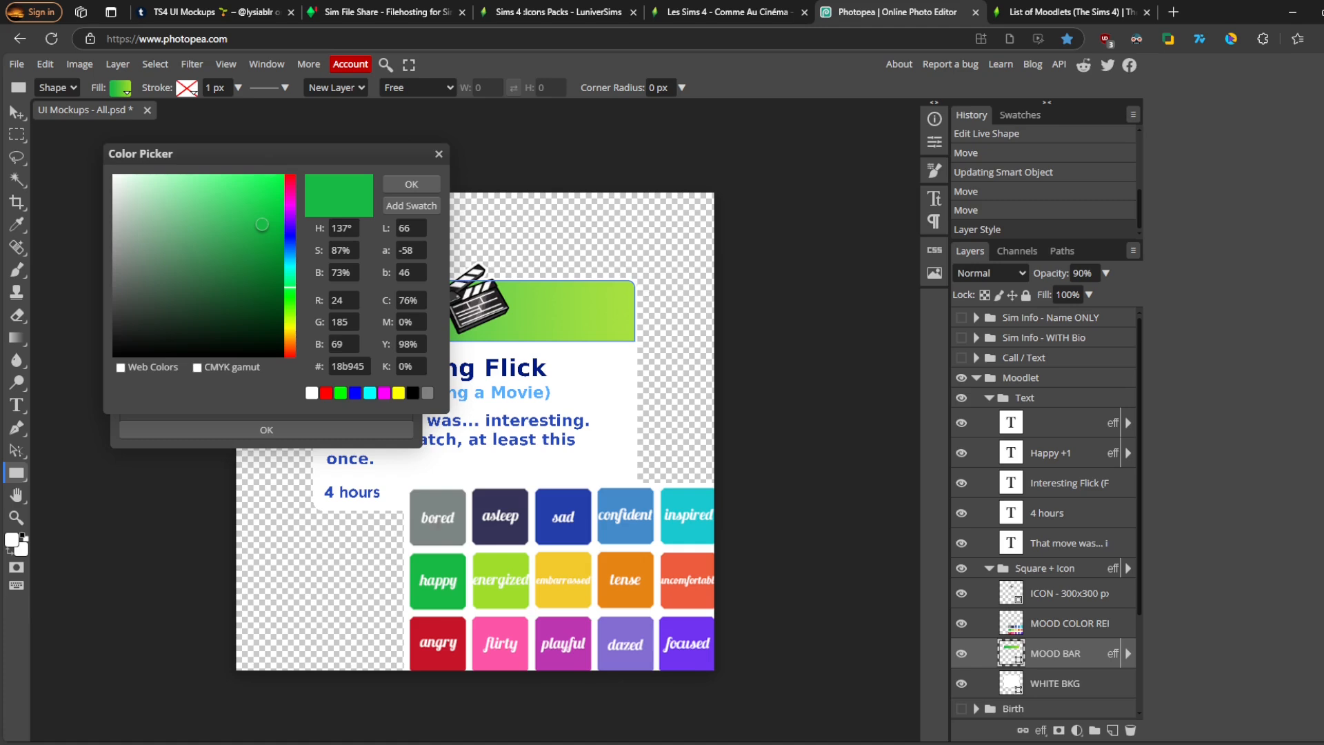
{"action": "left_click", "coordinate": [439, 534]}
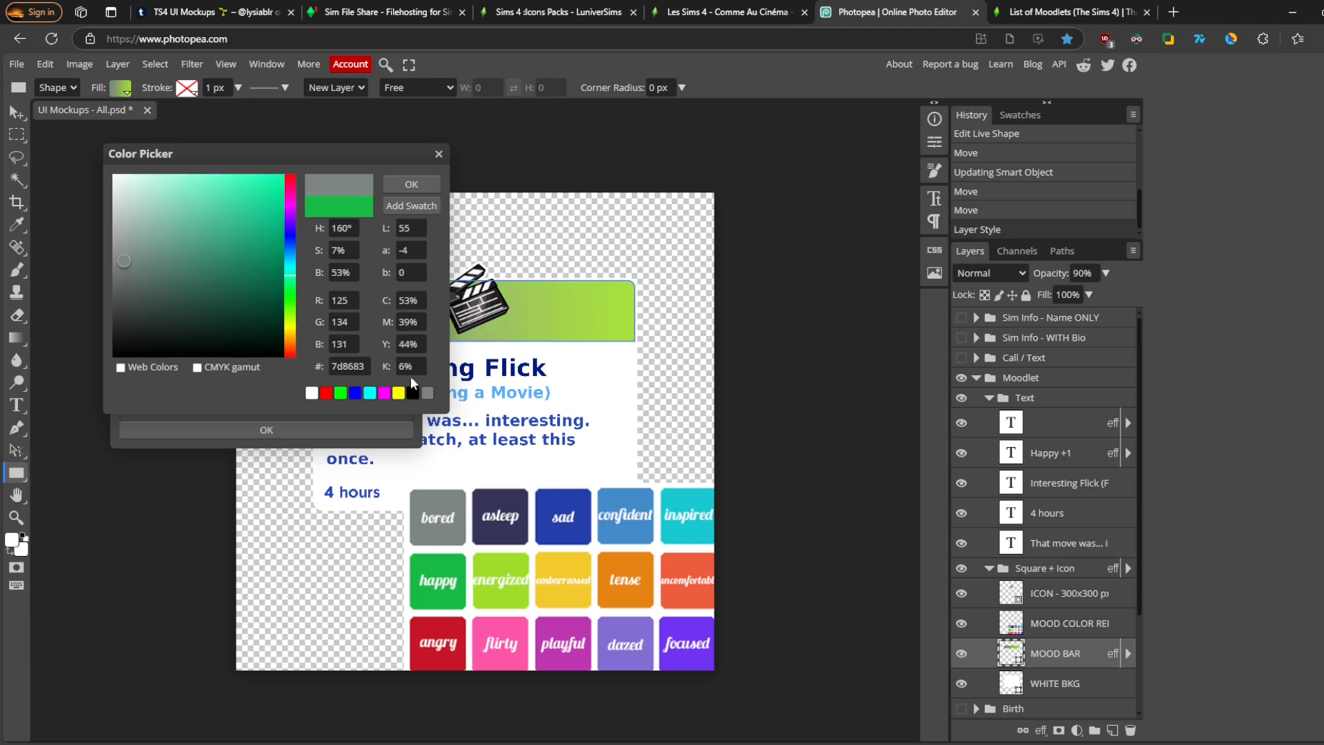
{"action": "left_click", "coordinate": [397, 182]}
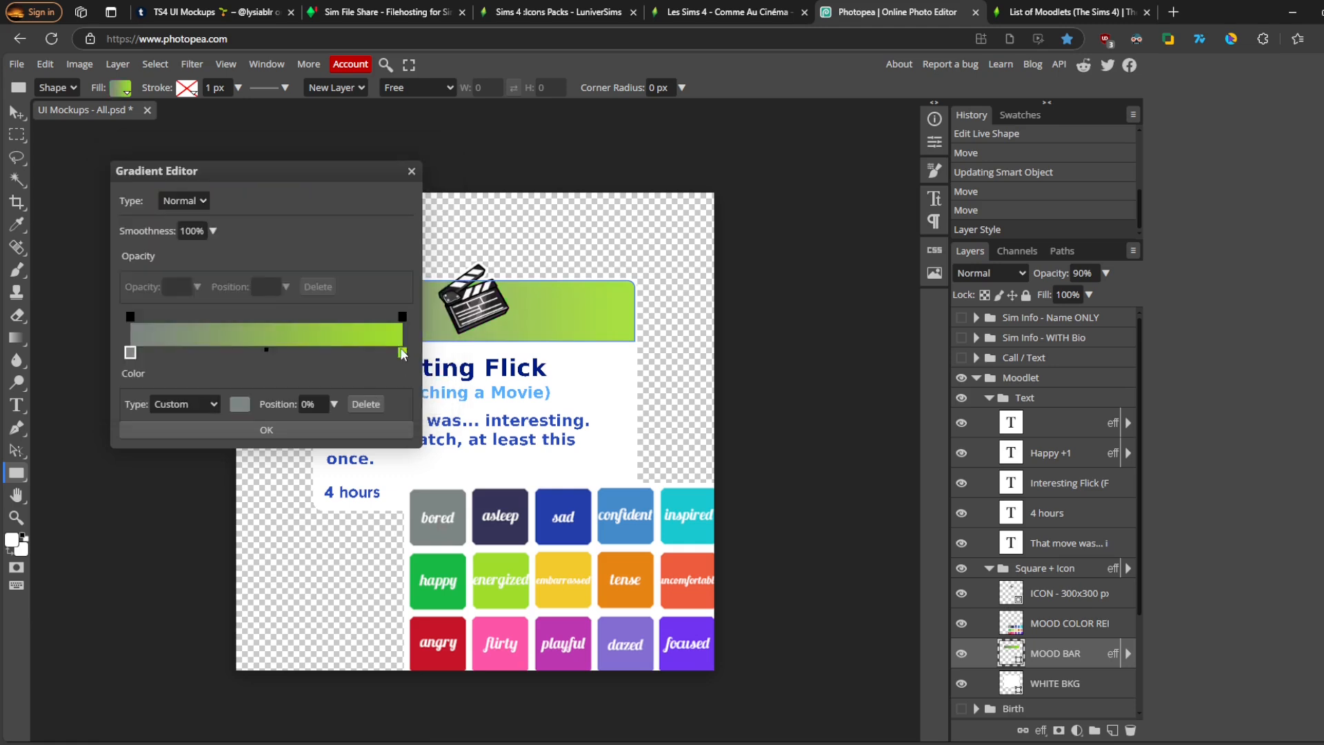
- Set the gradient's right stop to a slightly lighter gray from the bored swatch, then hide the color reference layer
{"action": "left_click", "coordinate": [403, 355]}
{"action": "left_click", "coordinate": [240, 407]}
{"action": "left_click", "coordinate": [449, 531]}
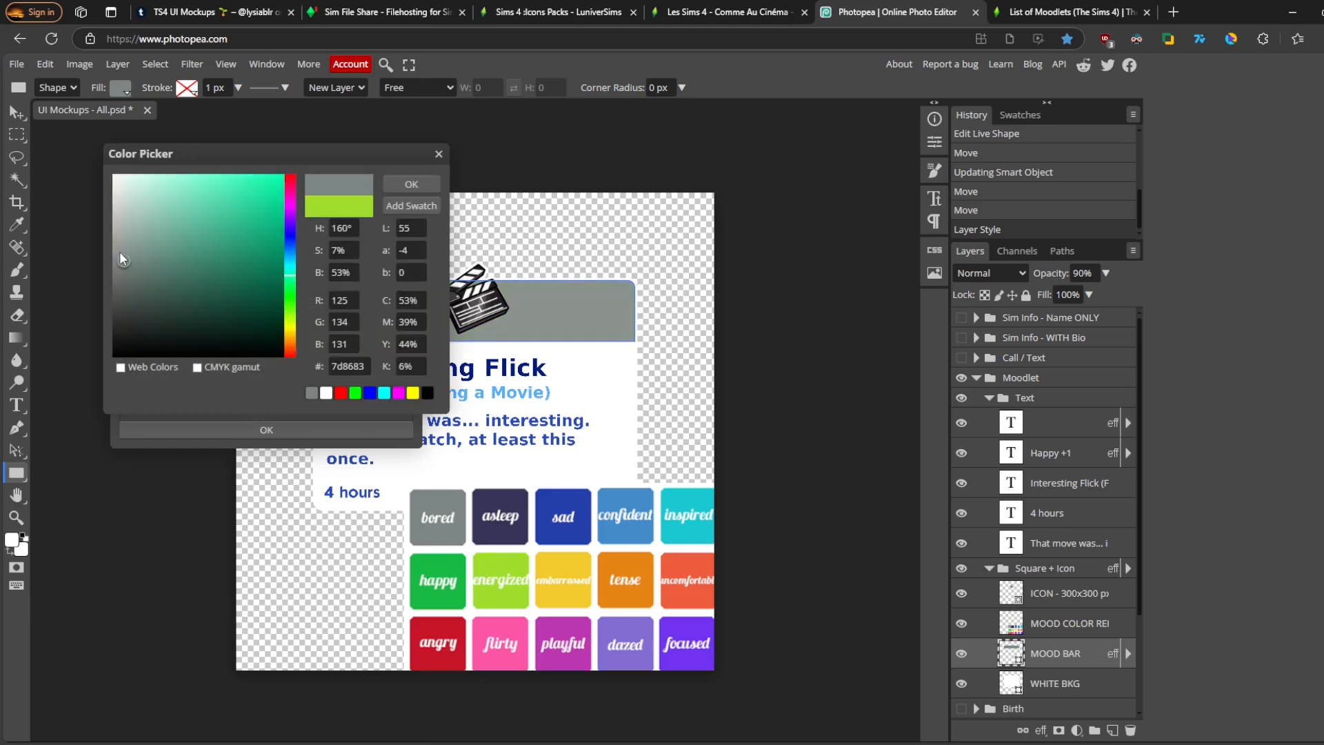
{"action": "left_click_drag", "start_coordinate": [123, 259], "coordinate": [128, 228]}
{"action": "left_click", "coordinate": [412, 184]}
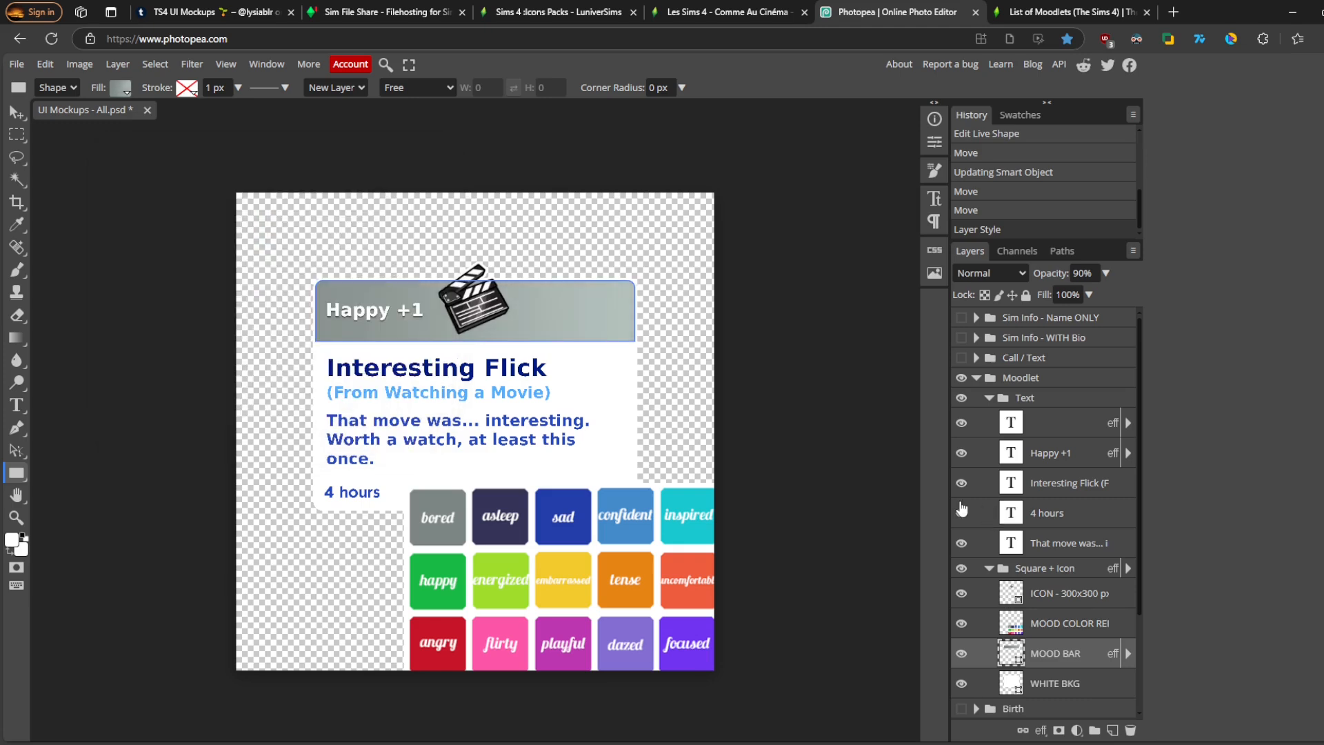
{"action": "left_click", "coordinate": [961, 623]}
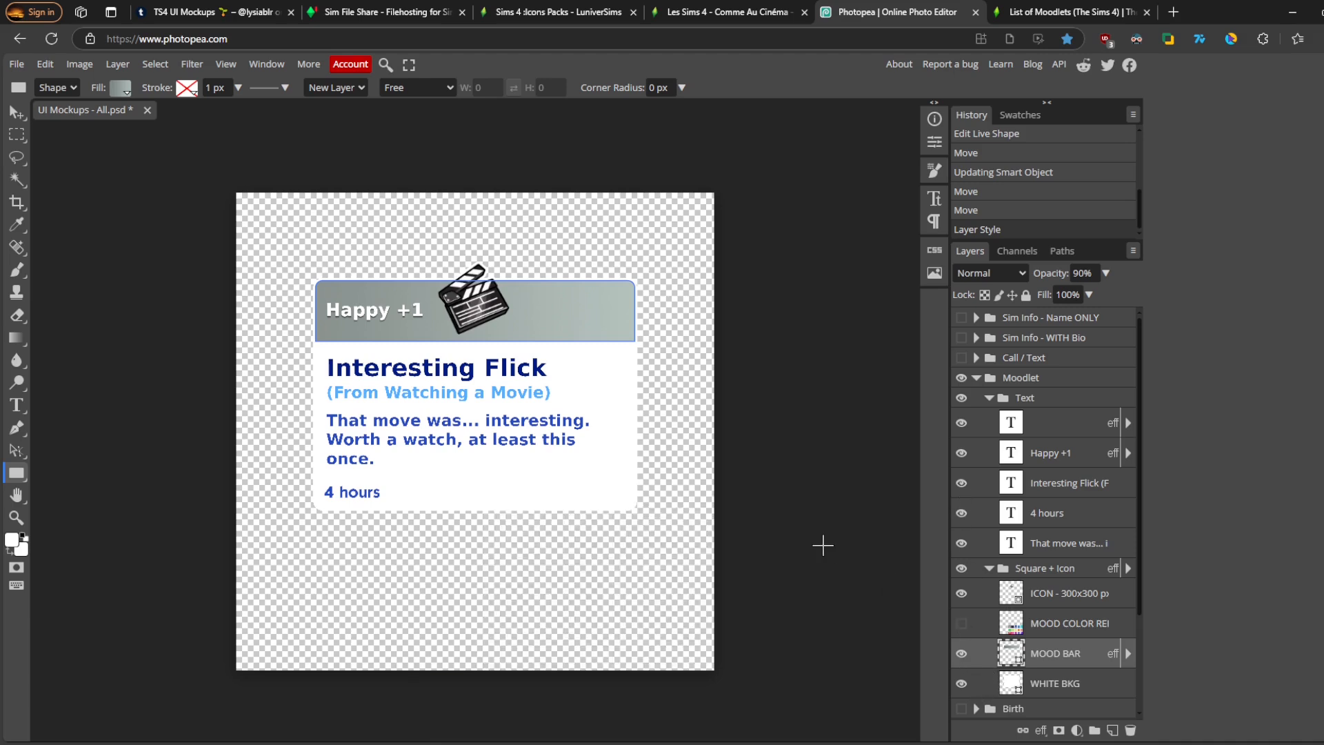